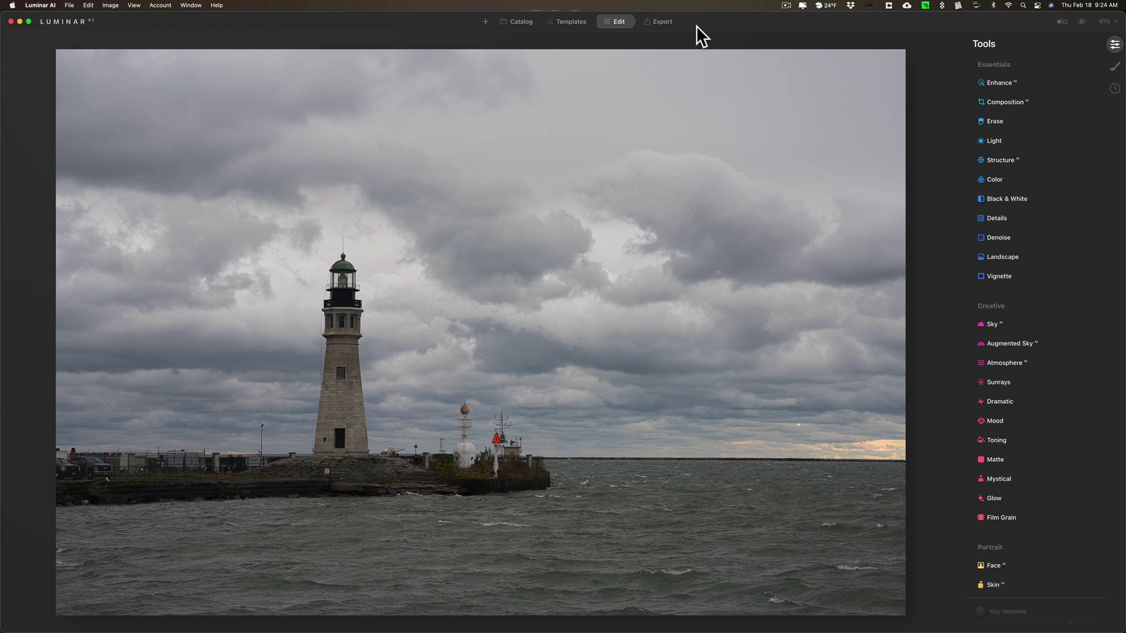
# Convert the lighthouse photo to black and white.
pyautogui.click(1002, 198)
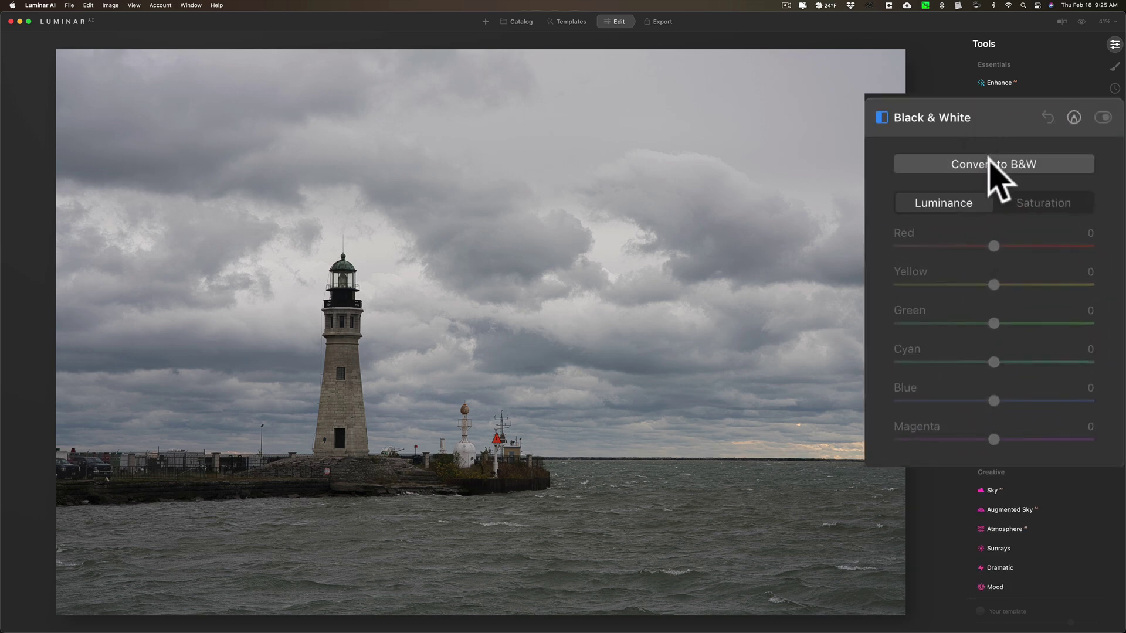
pyautogui.click(993, 166)
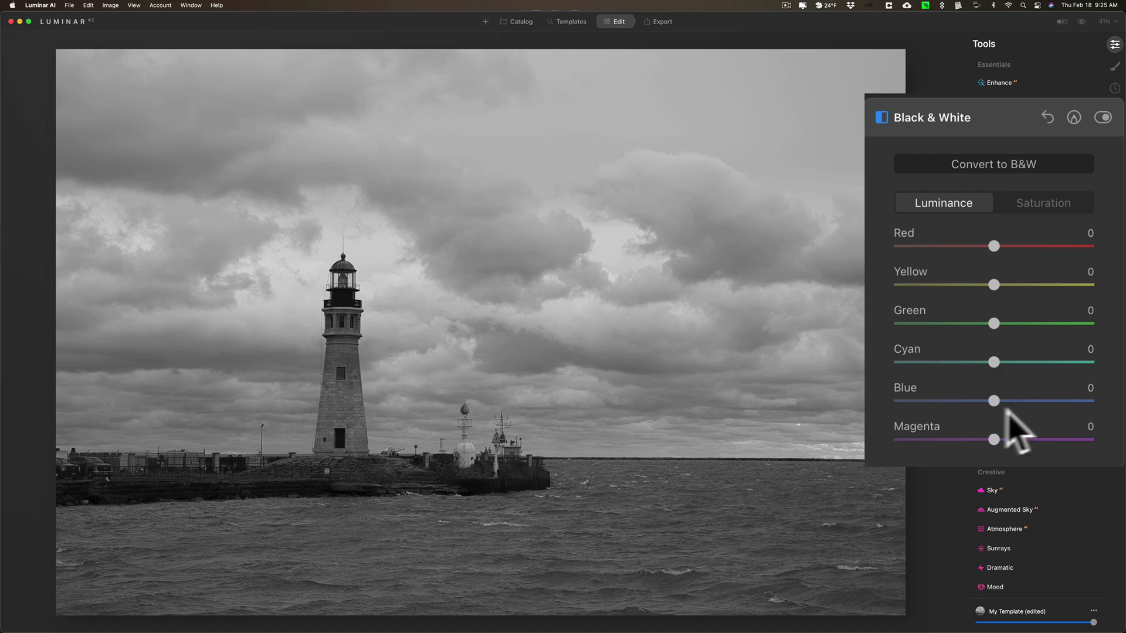
pyautogui.moveTo(993, 399)
pyautogui.mouseDown()
pyautogui.moveTo(881, 396)
pyautogui.moveTo(1114, 418)
pyautogui.moveTo(1111, 398)
pyautogui.moveTo(930, 401)
pyautogui.moveTo(994, 400)
pyautogui.mouseUp()
pyautogui.doubleClick(993, 401)
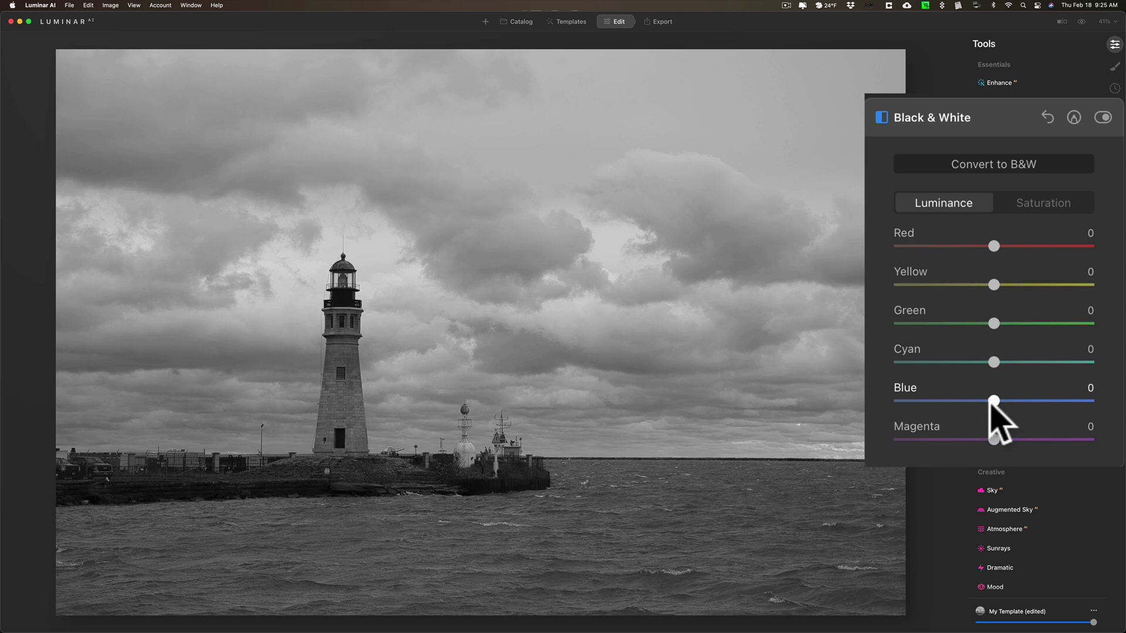
# Lower Blue and Cyan luminance to -100 to darken the sky.
pyautogui.click(1030, 200)
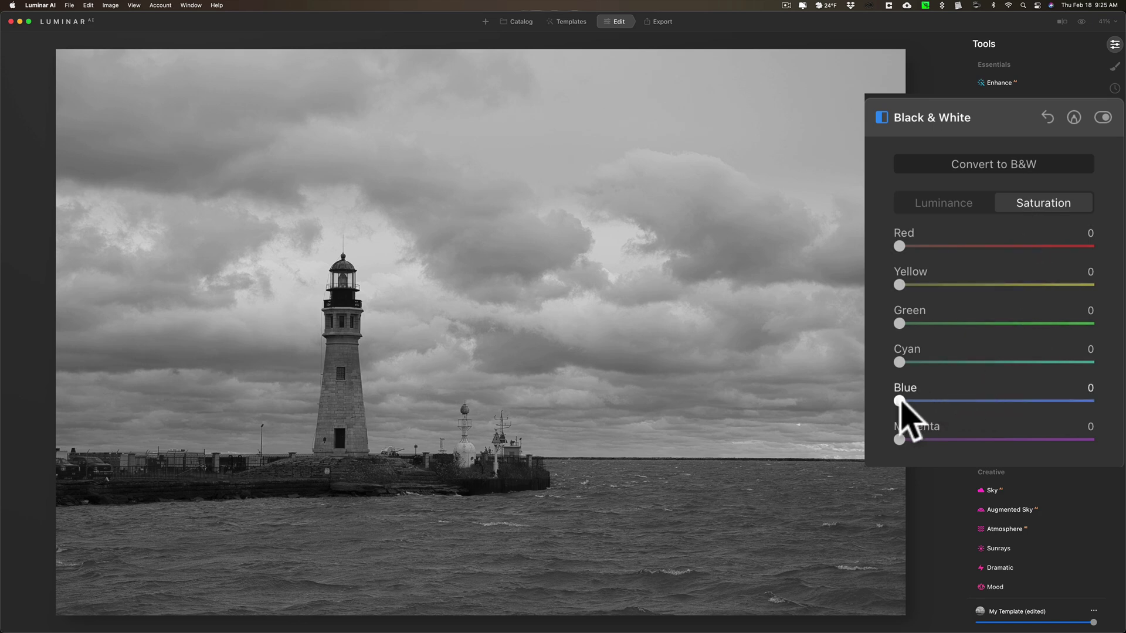
pyautogui.moveTo(899, 401)
pyautogui.mouseDown()
pyautogui.moveTo(1075, 405)
pyautogui.moveTo(892, 411)
pyautogui.mouseUp()
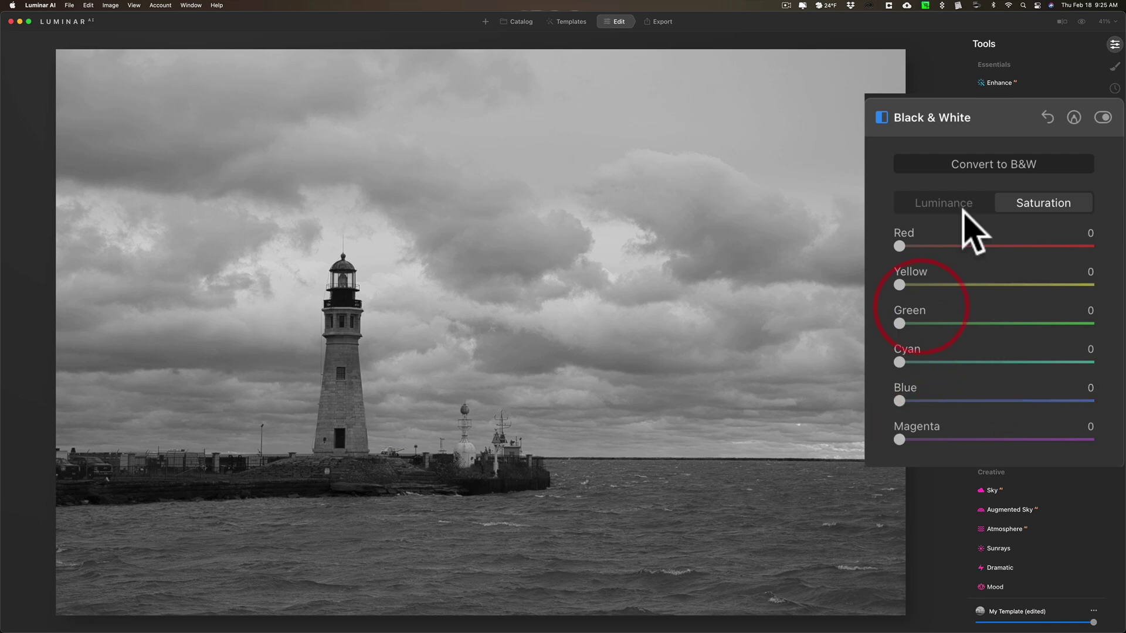
pyautogui.click(942, 201)
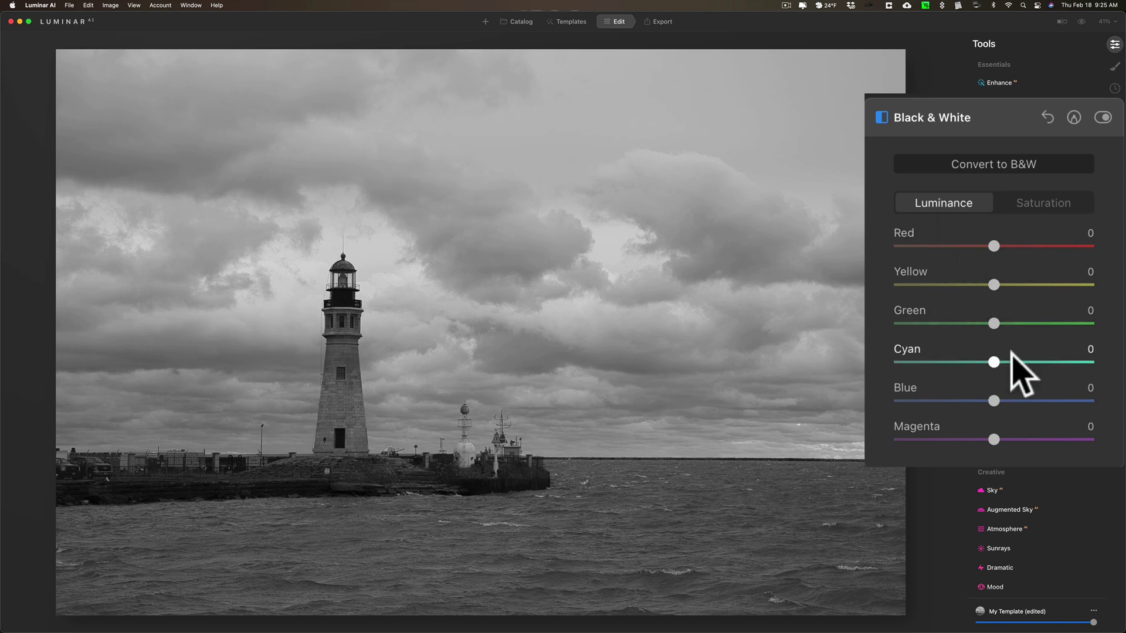
pyautogui.moveTo(993, 400); pyautogui.dragTo(877, 394)
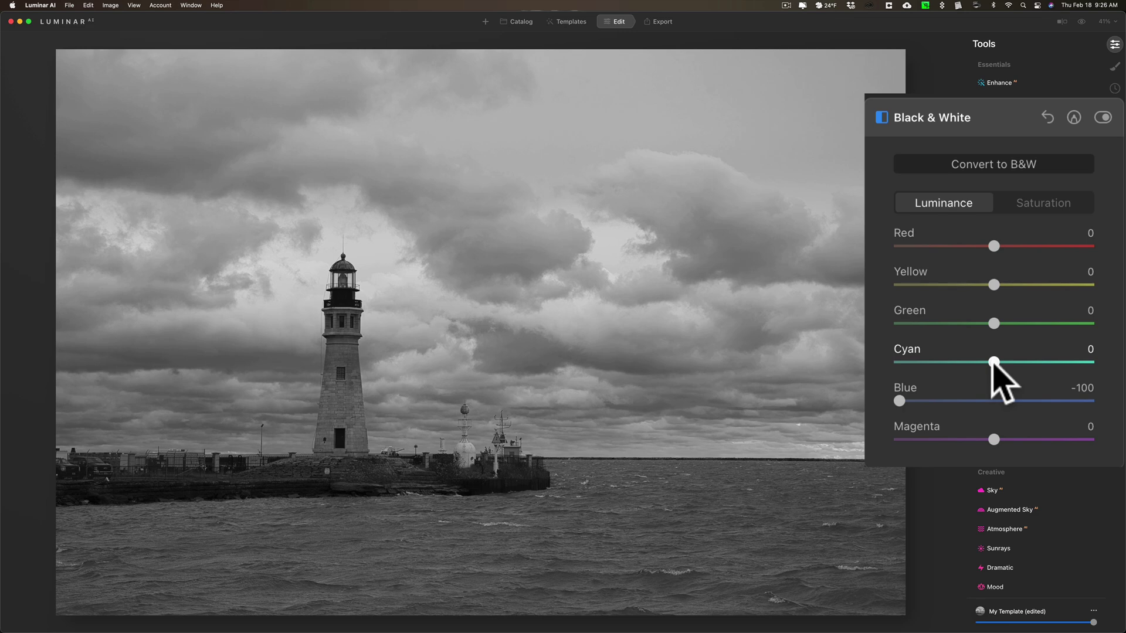
pyautogui.moveTo(993, 362); pyautogui.dragTo(867, 361)
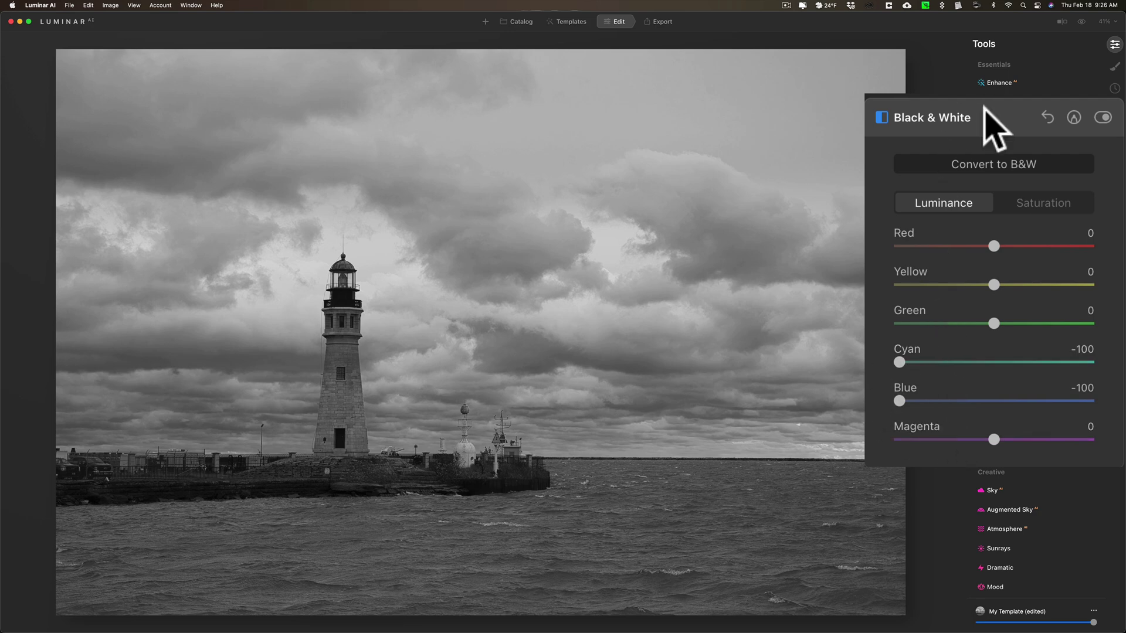
# Set Light Highlights to -65 and Shadows to 33.
pyautogui.click(1030, 197)
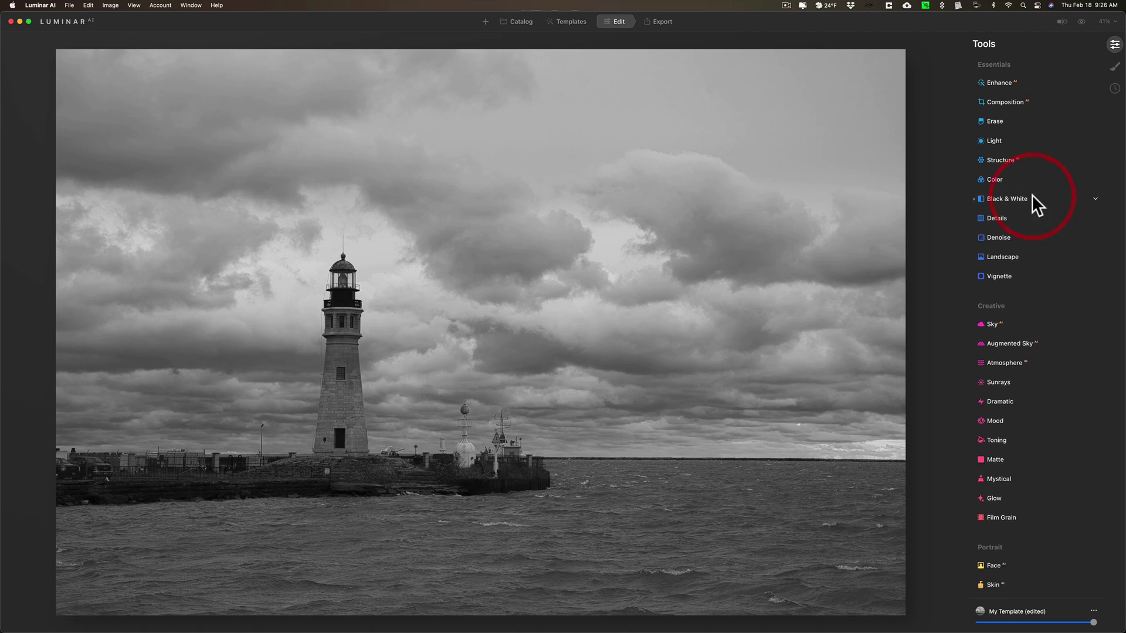
pyautogui.click(1015, 139)
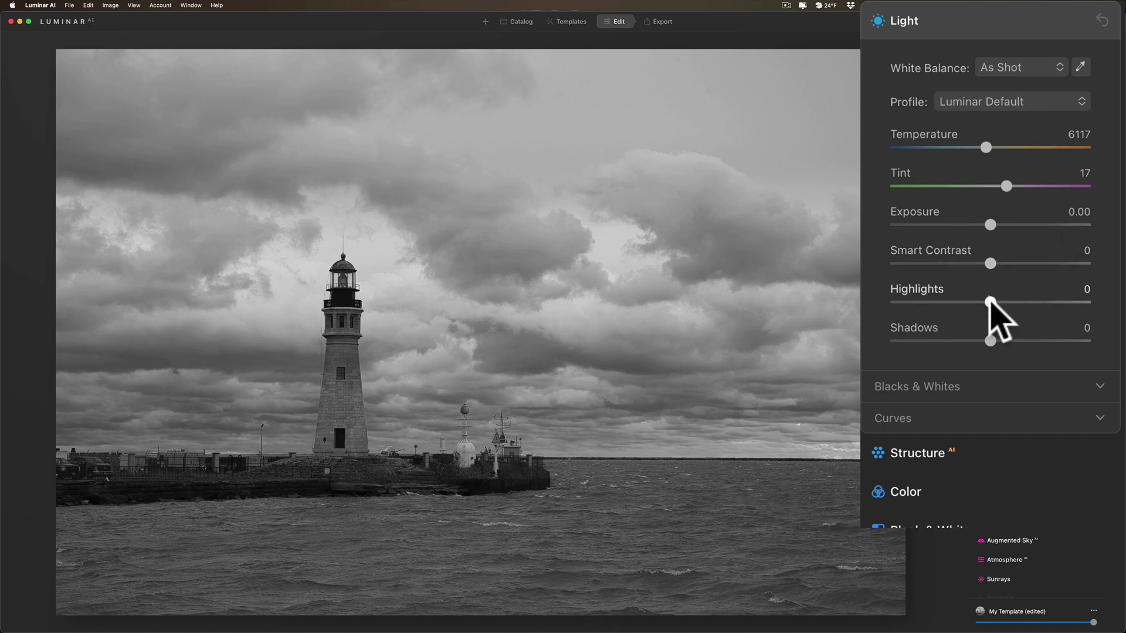
pyautogui.moveTo(991, 302); pyautogui.dragTo(927, 302)
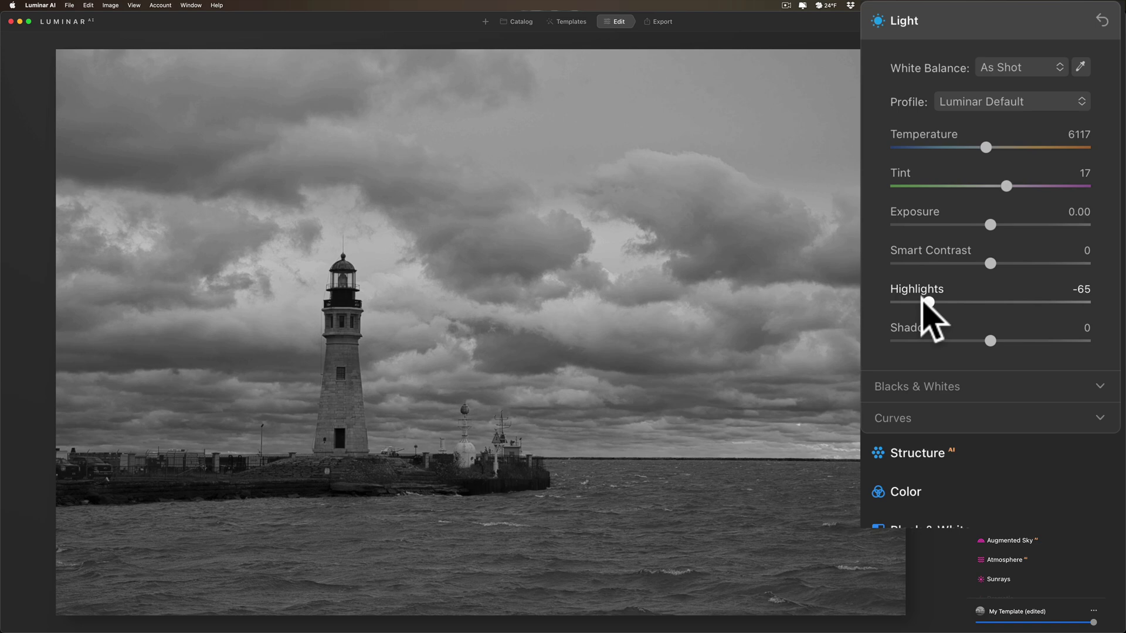
pyautogui.moveTo(990, 341); pyautogui.dragTo(1023, 341)
# Set Whites to 45 and Blacks to -55 while checking the clipping warning.
pyautogui.click(1101, 386)
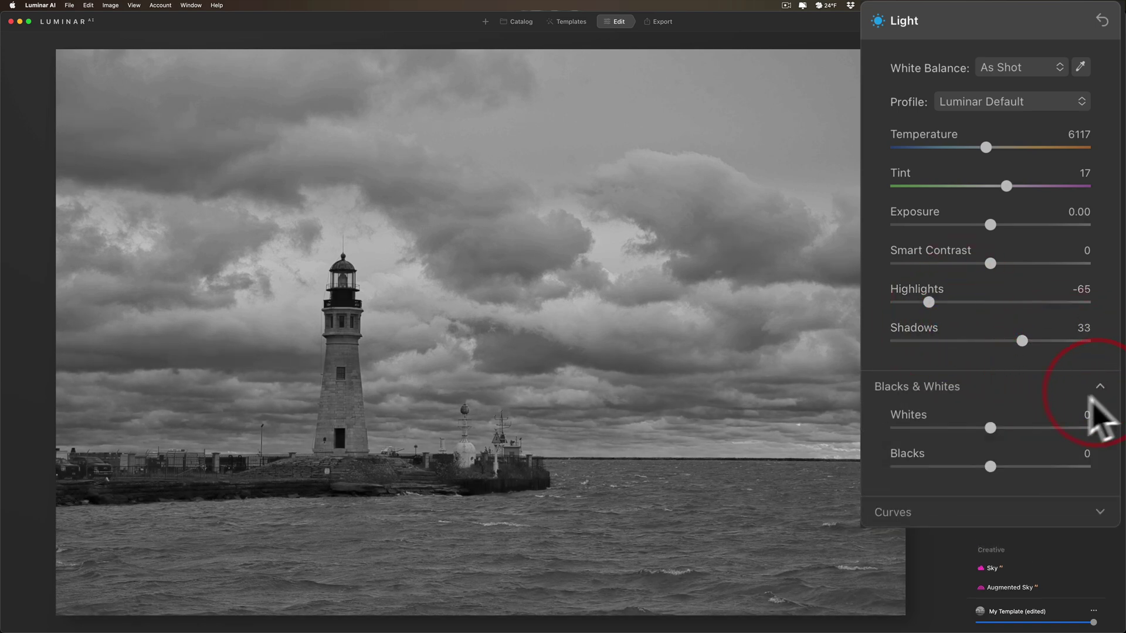
pyautogui.moveTo(990, 428); pyautogui.dragTo(1018, 428)
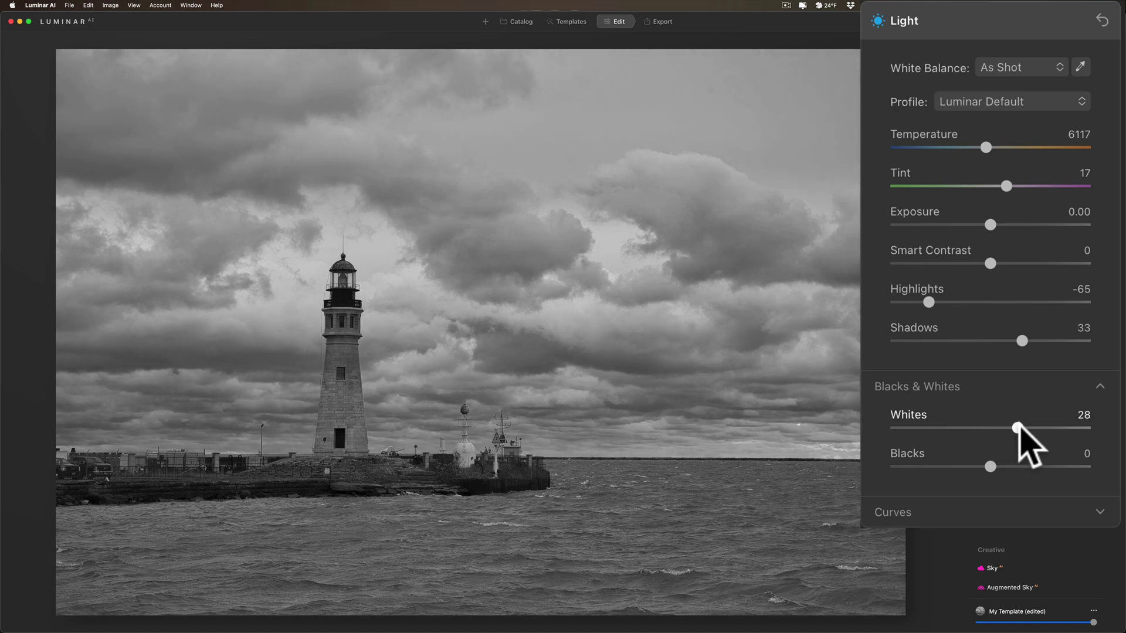
pyautogui.click(1018, 428)
pyautogui.press('j')
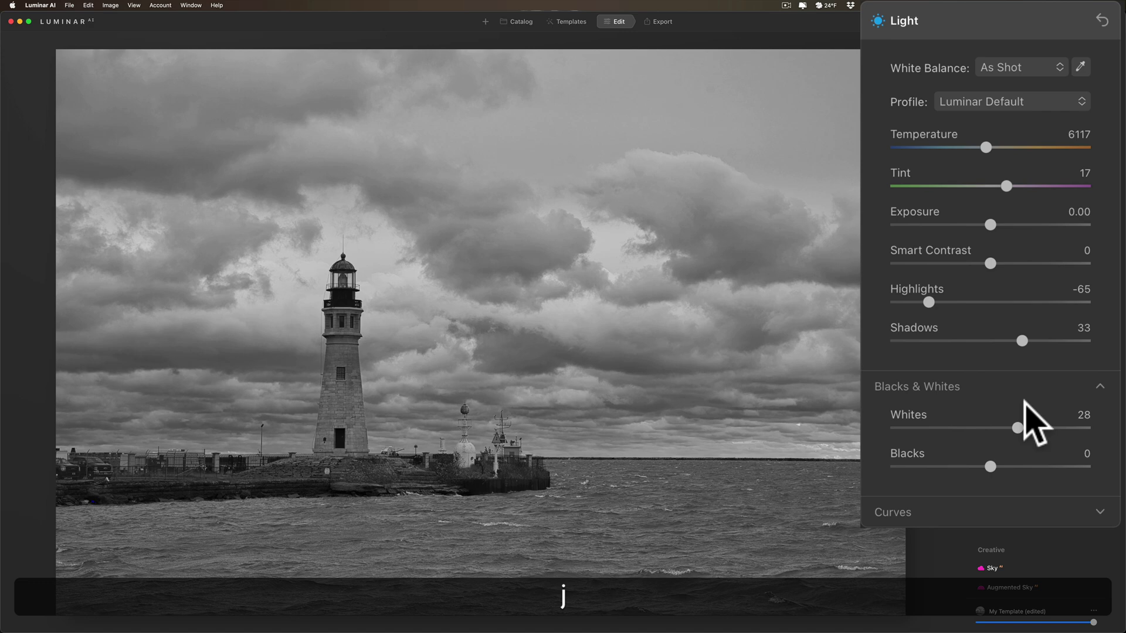
pyautogui.moveTo(1020, 428)
pyautogui.mouseDown()
pyautogui.moveTo(1121, 429)
pyautogui.moveTo(1028, 427)
pyautogui.mouseUp()
pyautogui.click(1106, 429)
pyautogui.press('j')
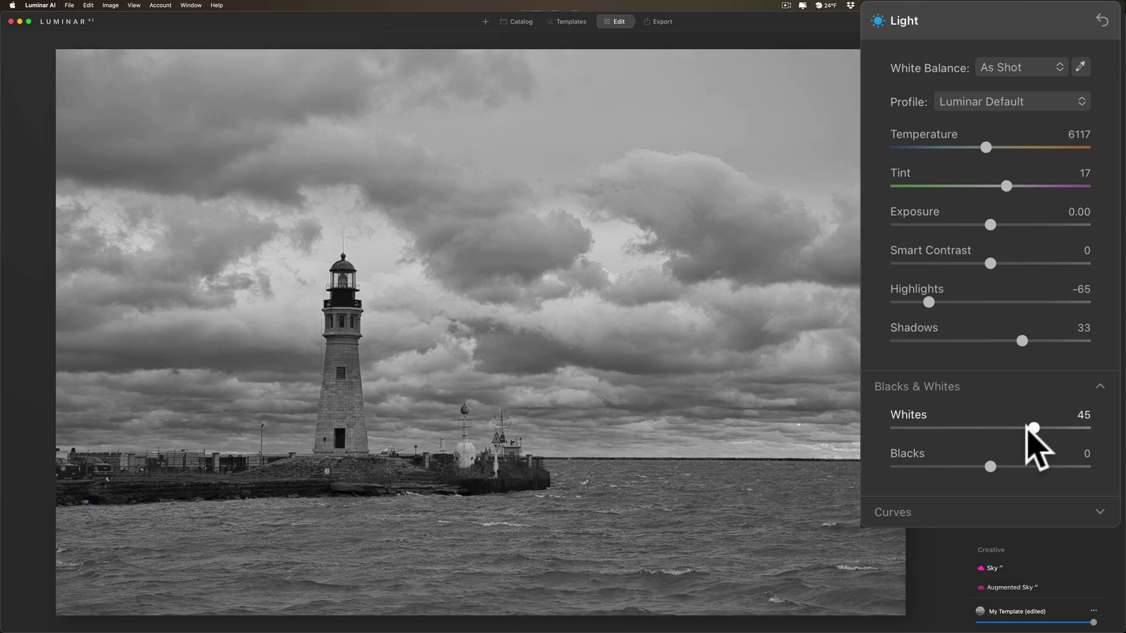
pyautogui.moveTo(990, 467); pyautogui.dragTo(928, 469)
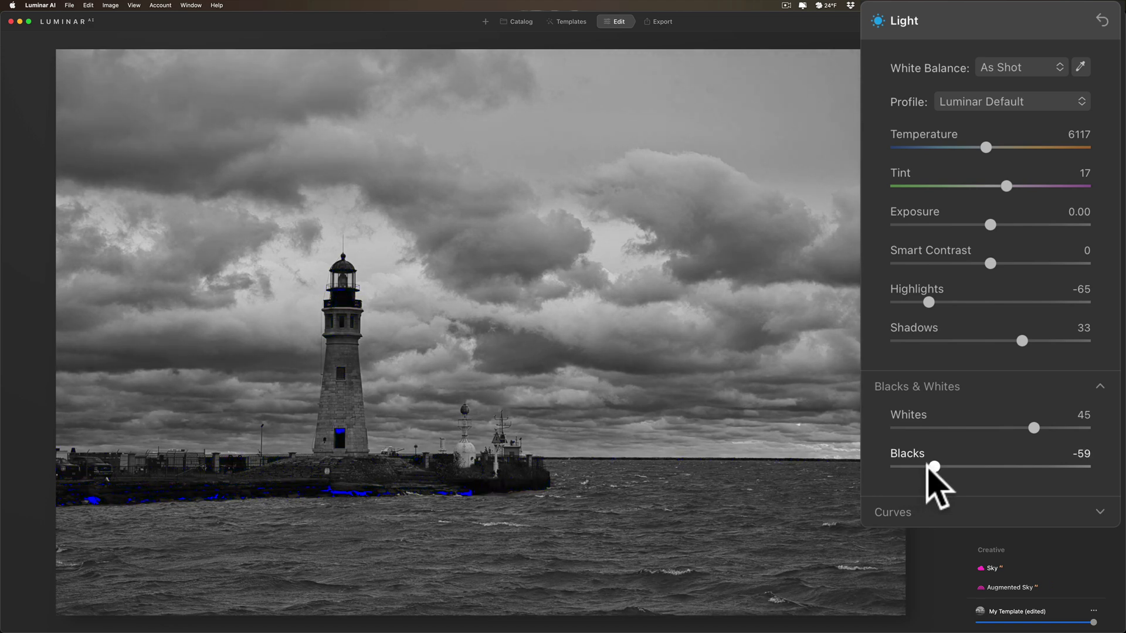
pyautogui.moveTo(927, 465); pyautogui.dragTo(932, 467)
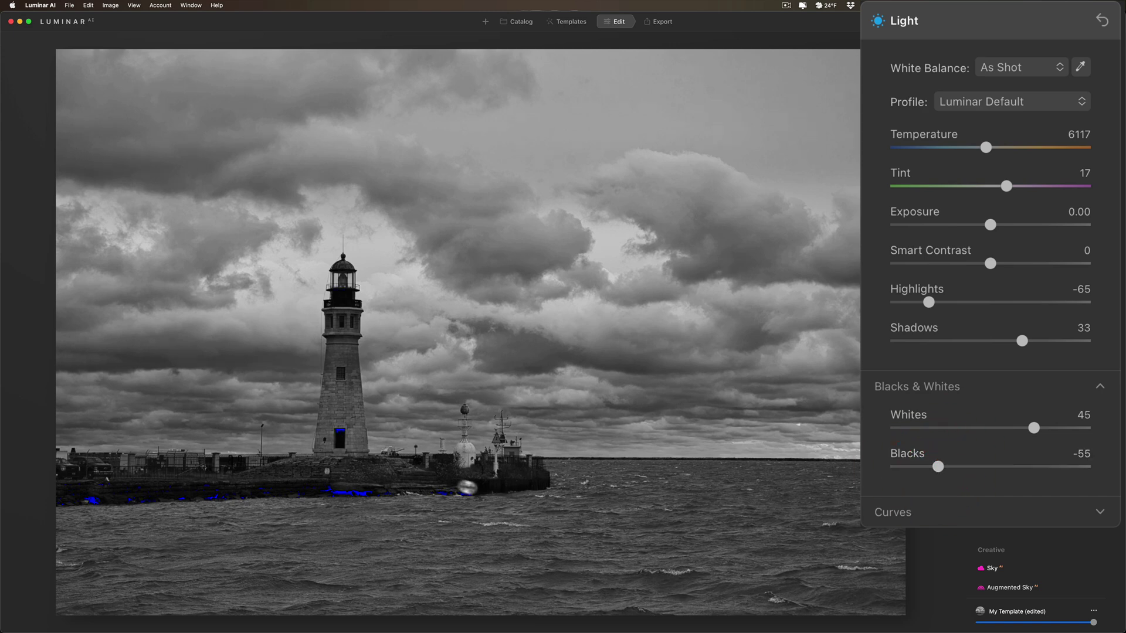
pyautogui.press('j')
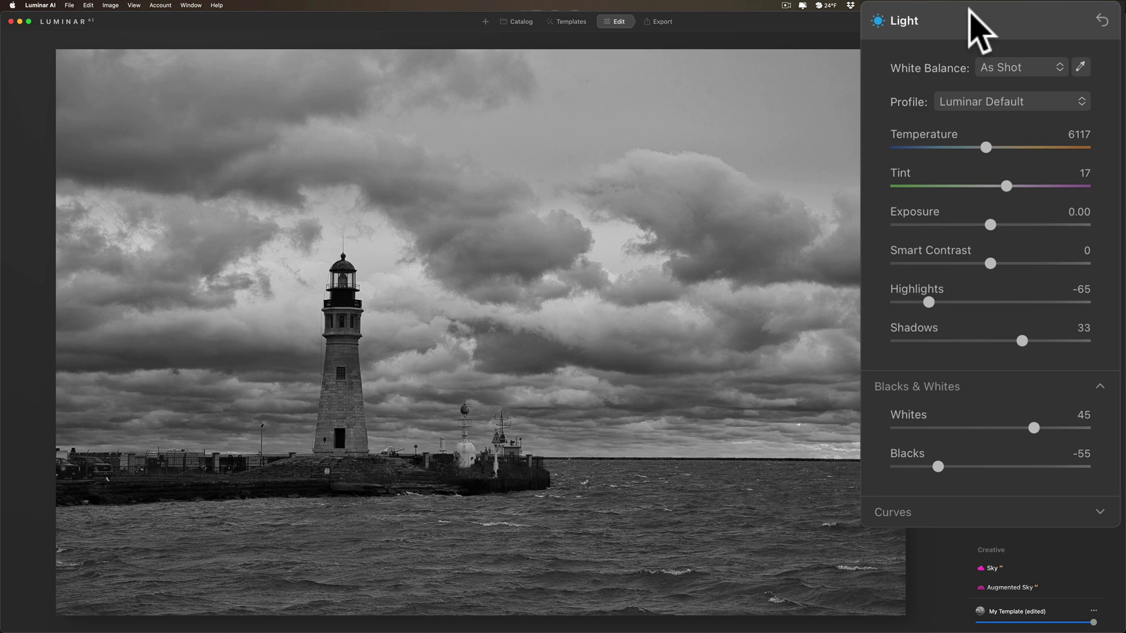
# Raise Black & White luminance: Red to 77, Yellow and Green to 100.
pyautogui.click(1027, 141)
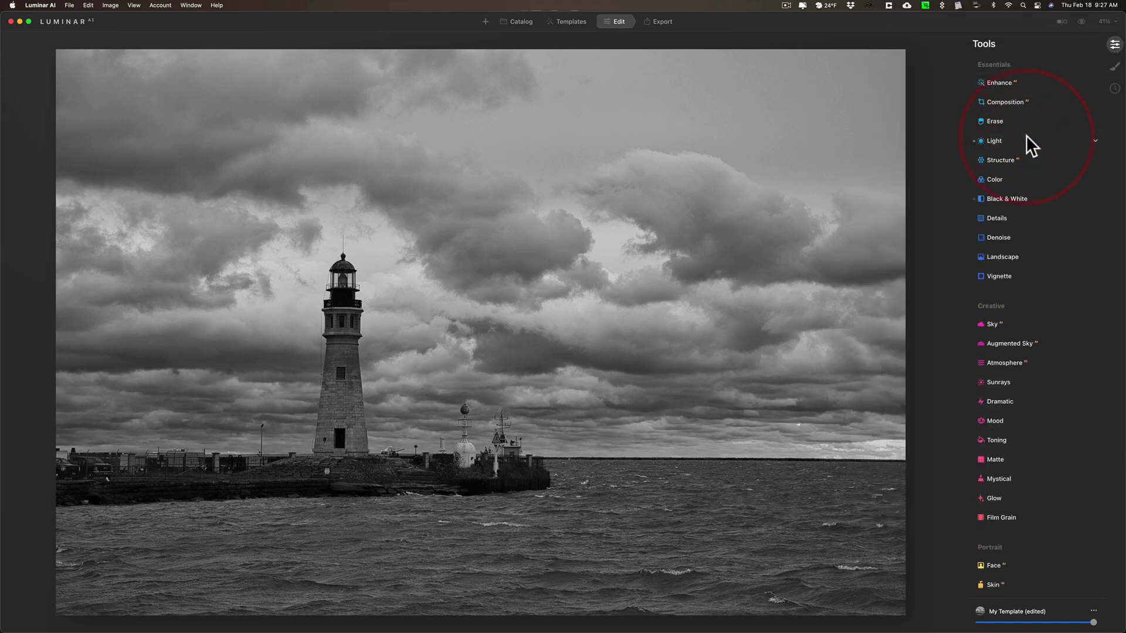
pyautogui.click(1037, 199)
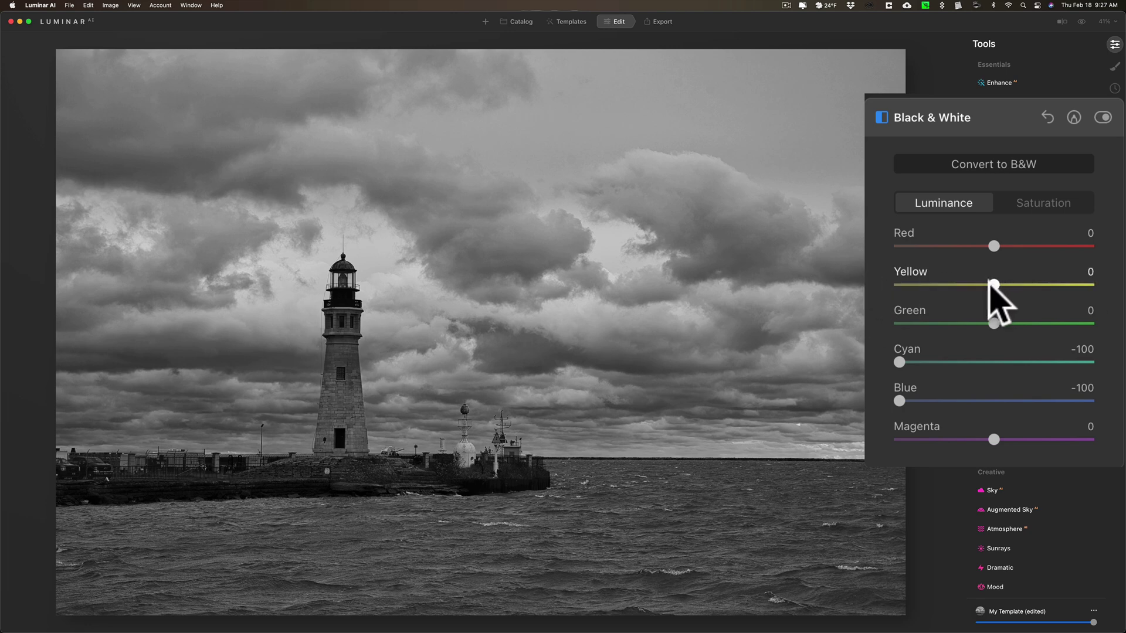
pyautogui.moveTo(993, 285); pyautogui.dragTo(1096, 283)
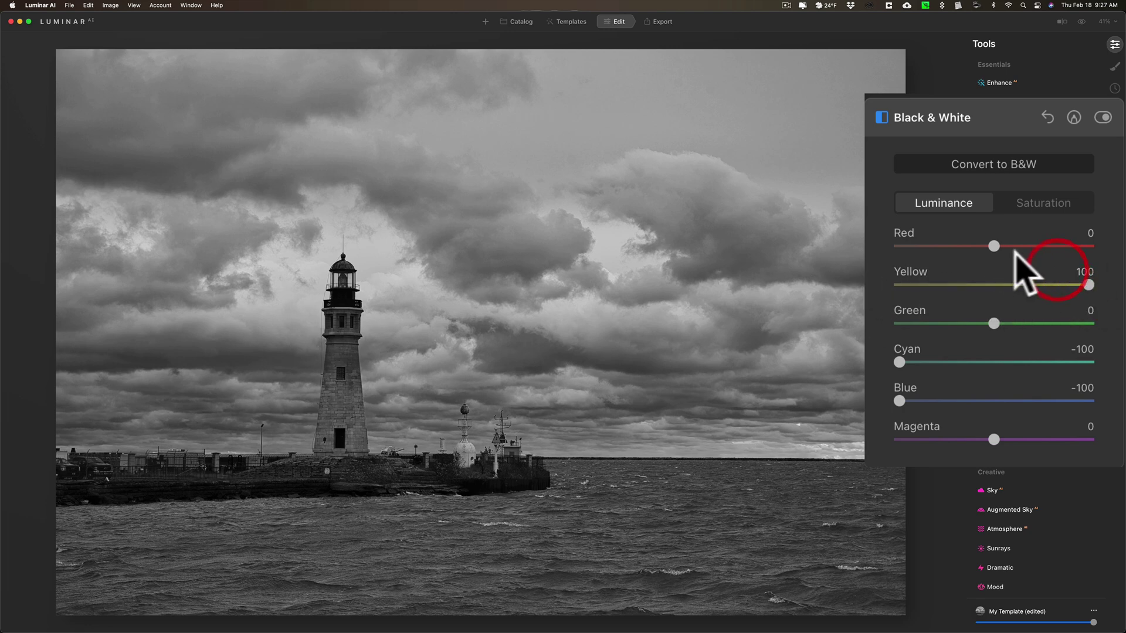
pyautogui.moveTo(994, 245); pyautogui.dragTo(1069, 247)
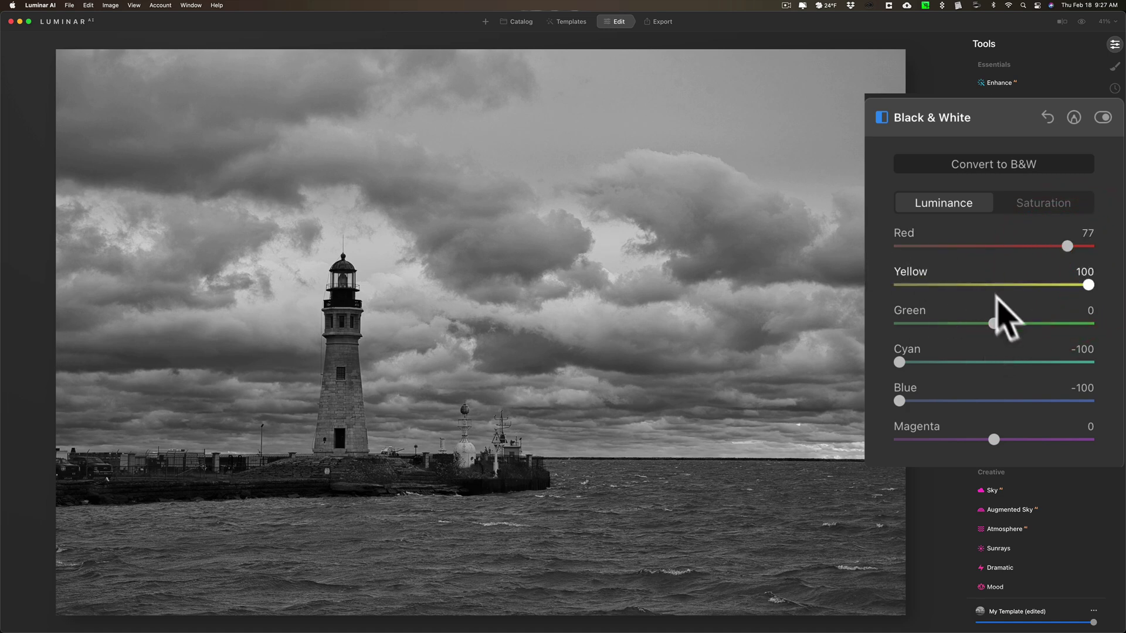
pyautogui.moveTo(992, 322); pyautogui.dragTo(1094, 339)
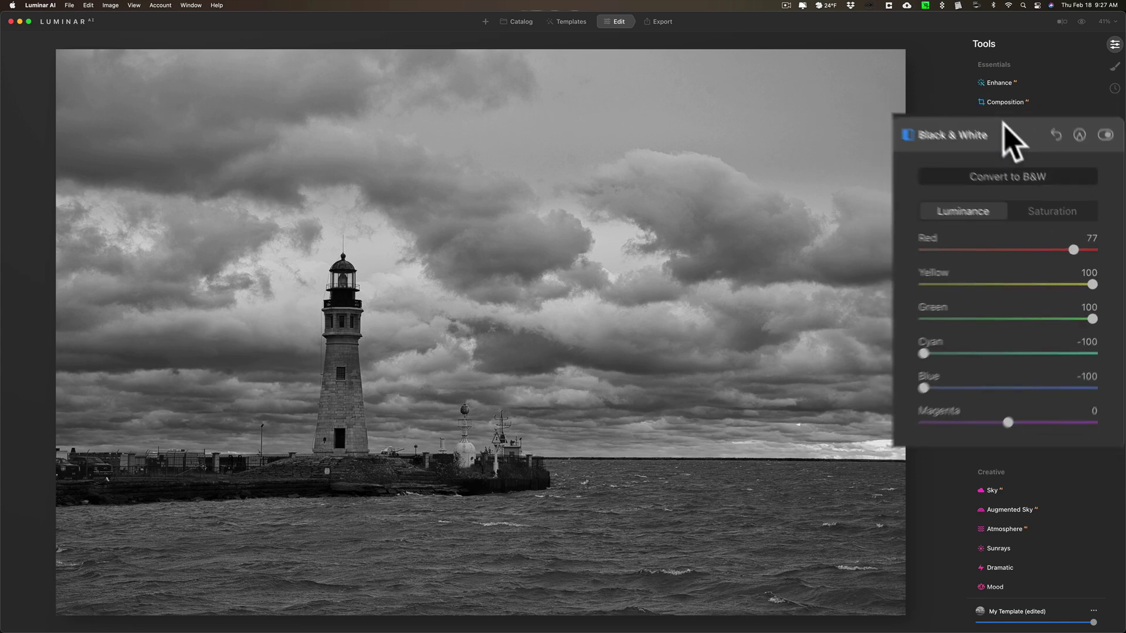
pyautogui.click(1033, 193)
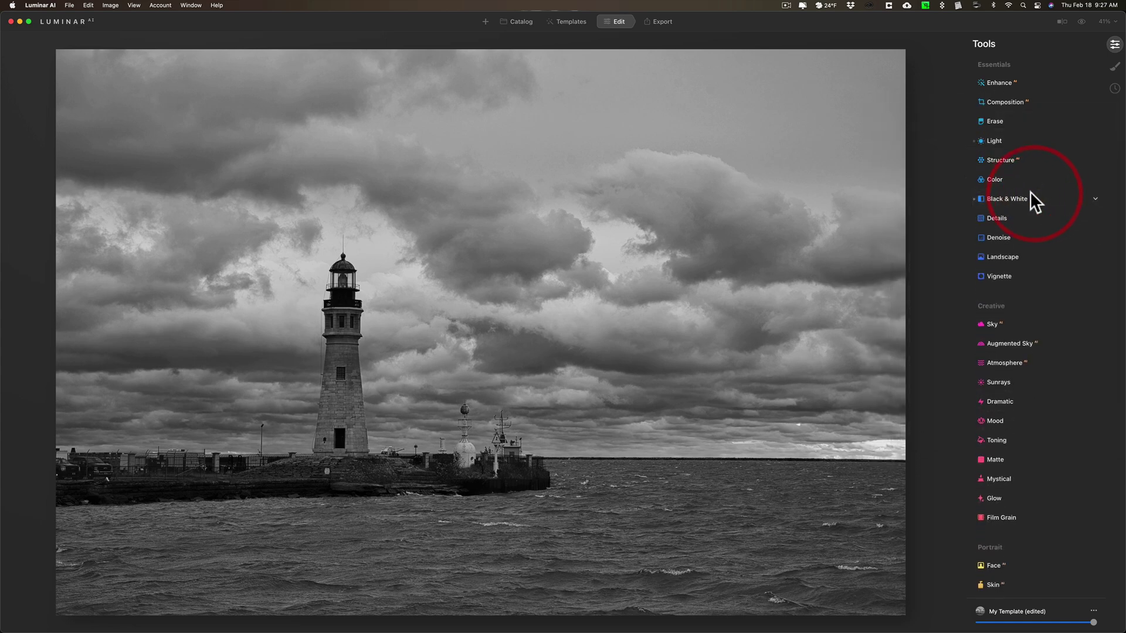
# Set Structure Amount to 15 after trying higher values.
pyautogui.click(1029, 157)
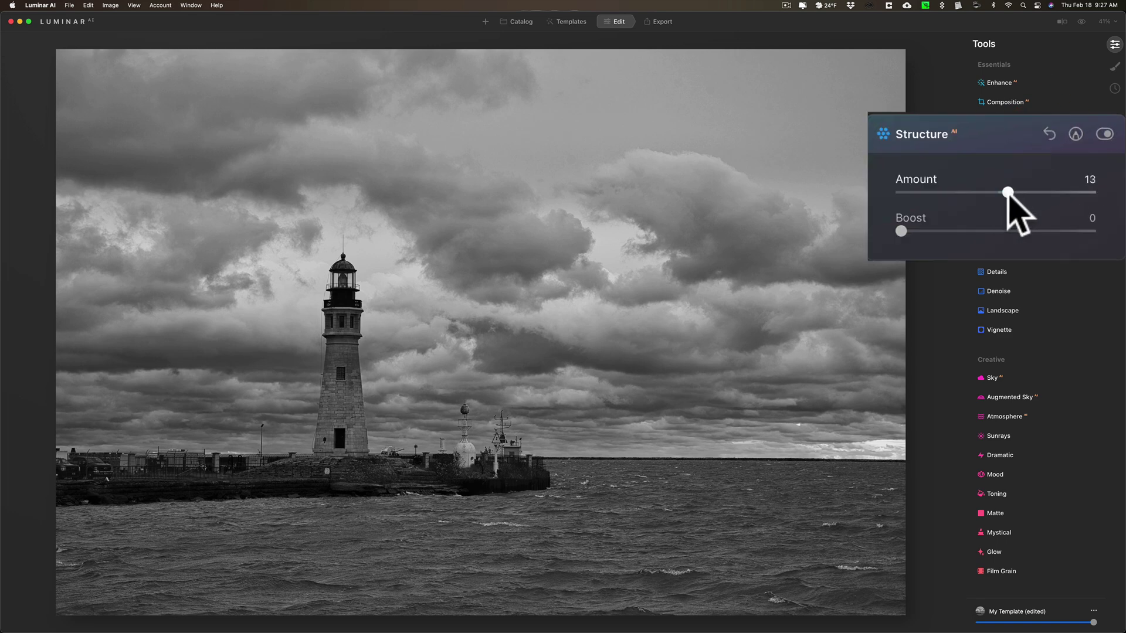
pyautogui.moveTo(1008, 195)
pyautogui.mouseDown()
pyautogui.moveTo(1025, 196)
pyautogui.moveTo(1012, 193)
pyautogui.mouseUp()
pyautogui.moveTo(1013, 193); pyautogui.dragTo(1030, 193)
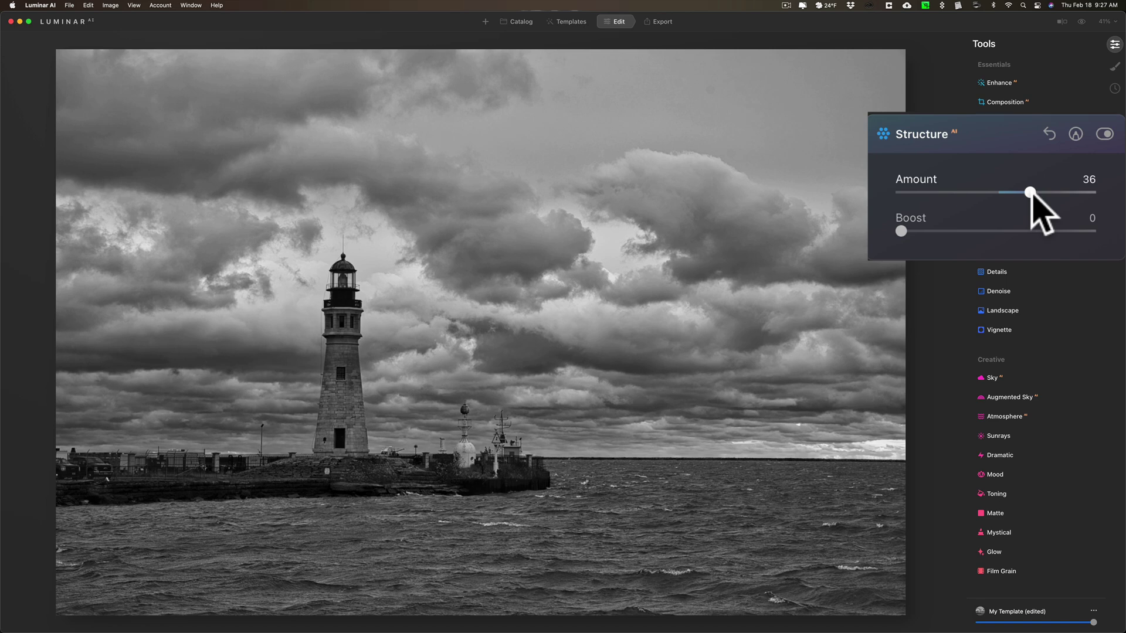
pyautogui.moveTo(1031, 193); pyautogui.dragTo(1010, 194)
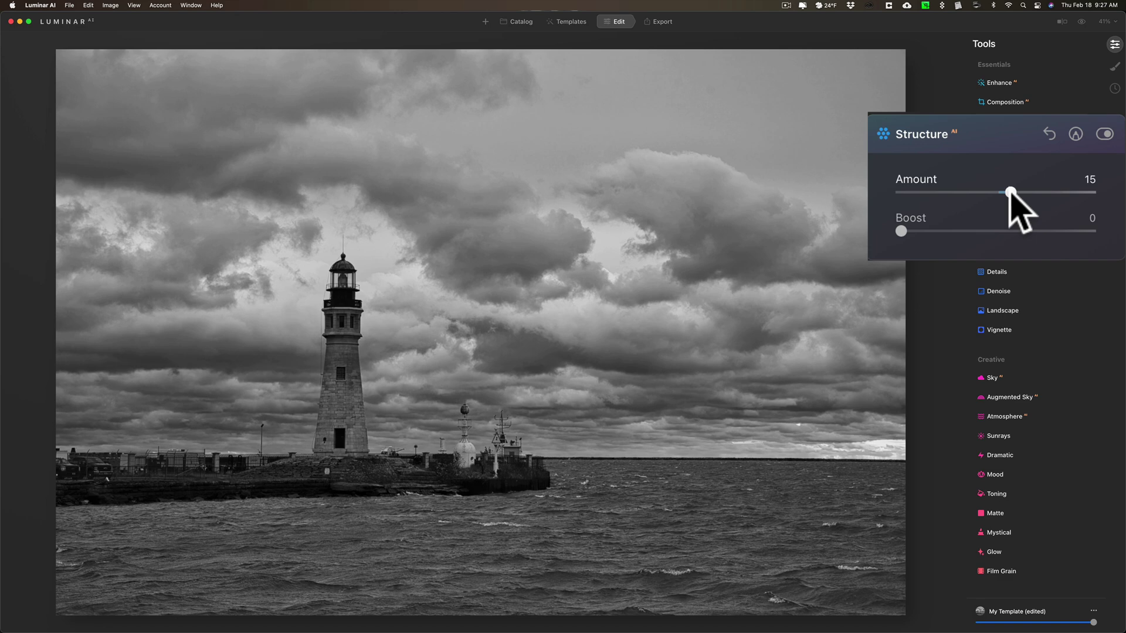
pyautogui.click(1009, 193)
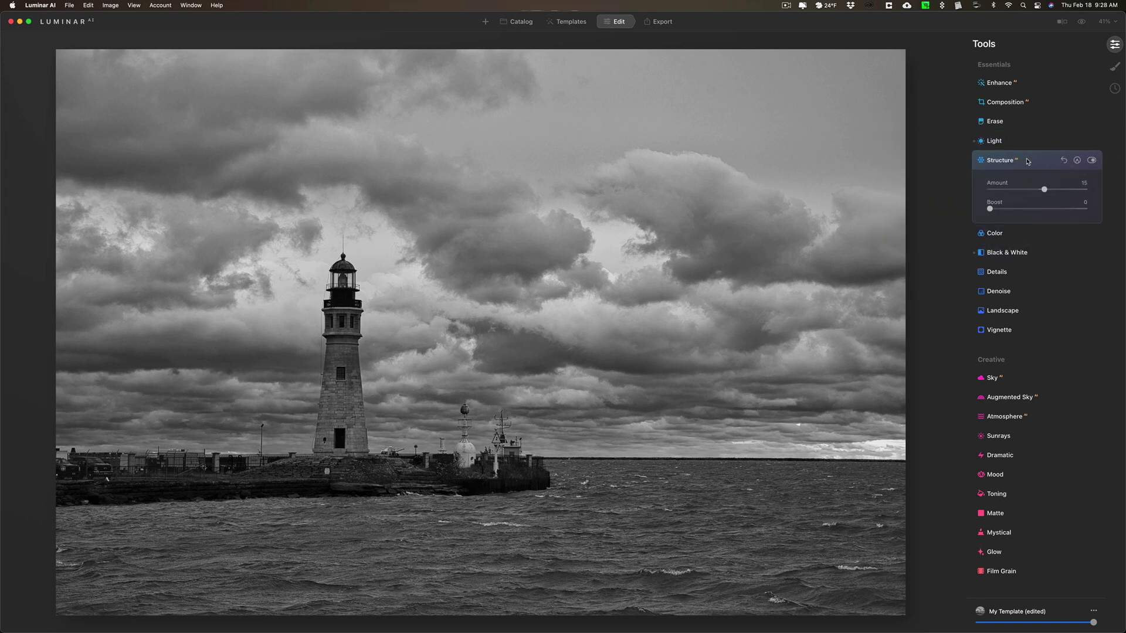
pyautogui.click(1027, 161)
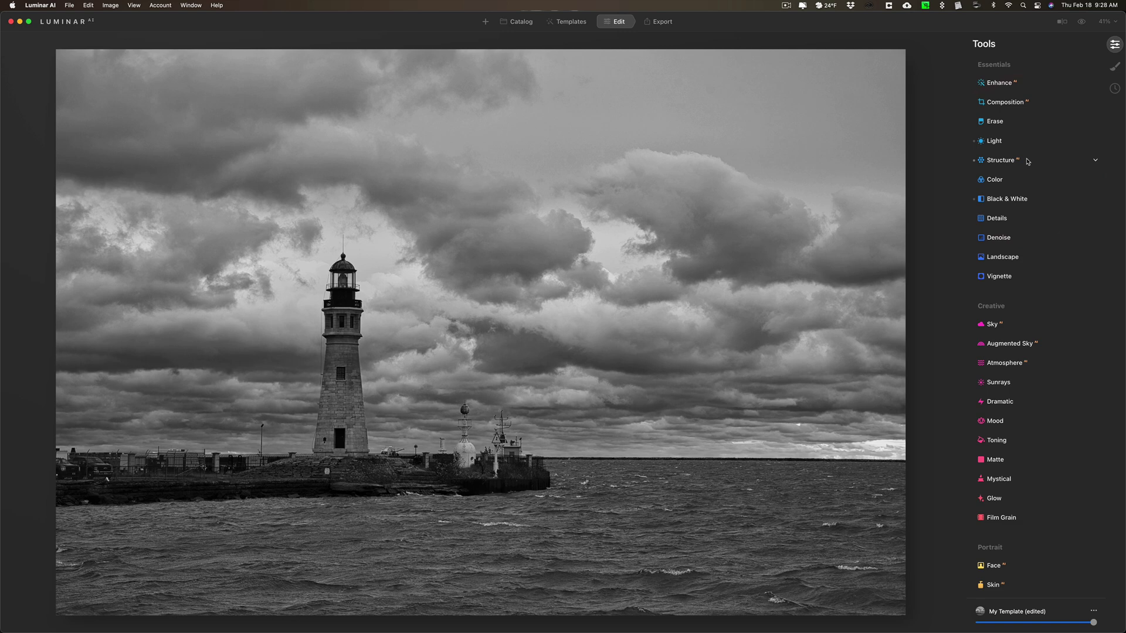
# Raise Small Details to 28 in the Details tool.
pyautogui.click(1034, 220)
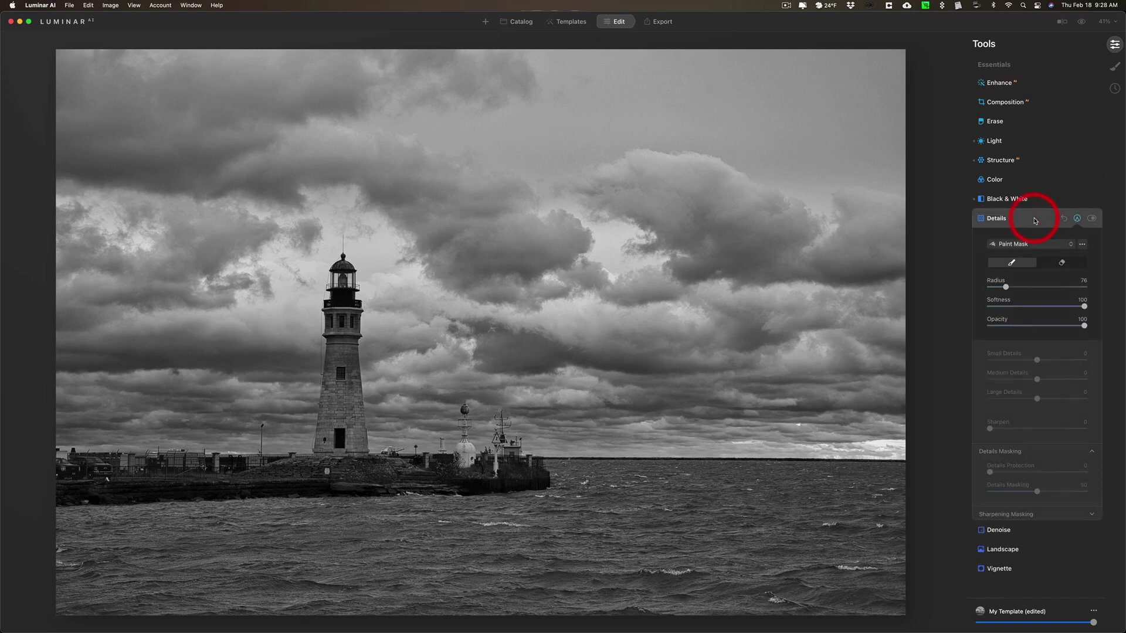
pyautogui.click(1077, 219)
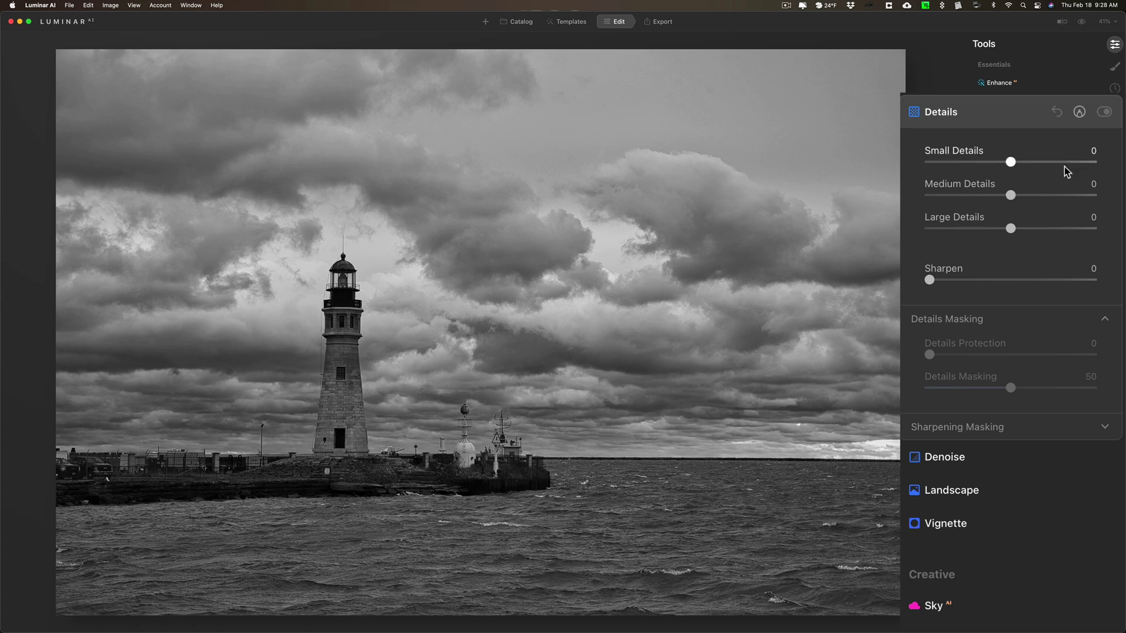
pyautogui.moveTo(1011, 164); pyautogui.dragTo(1035, 167)
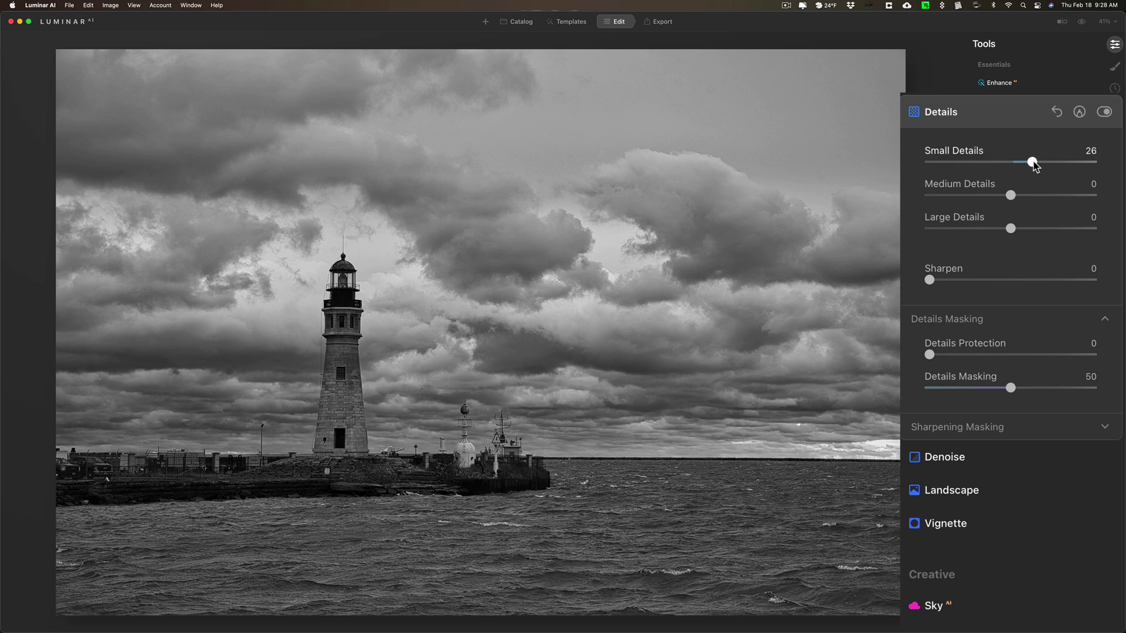
pyautogui.moveTo(1033, 167); pyautogui.dragTo(1038, 168)
pyautogui.click(1036, 166)
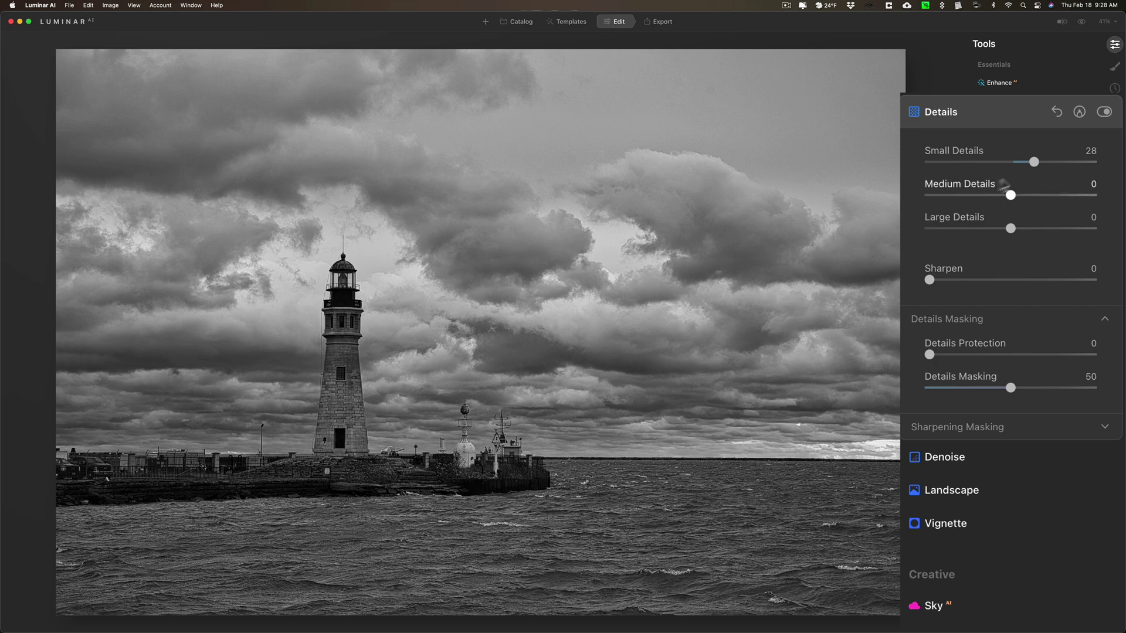
# Paint a Details mask over the lighthouse with a Softness 60 brush.
pyautogui.click(1080, 112)
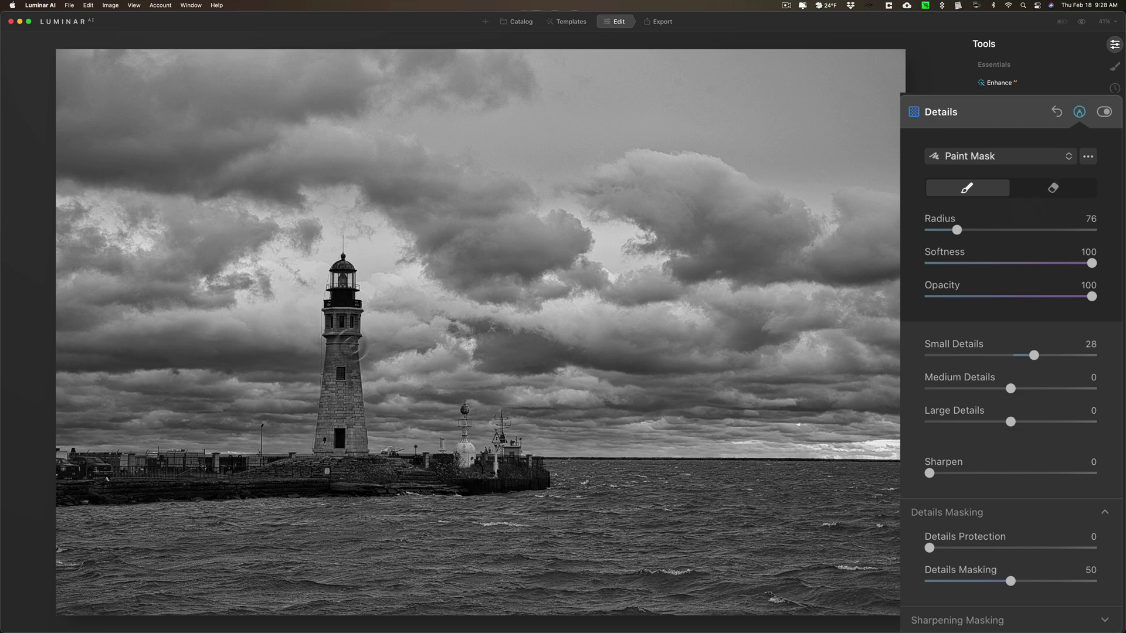
pyautogui.click(963, 193)
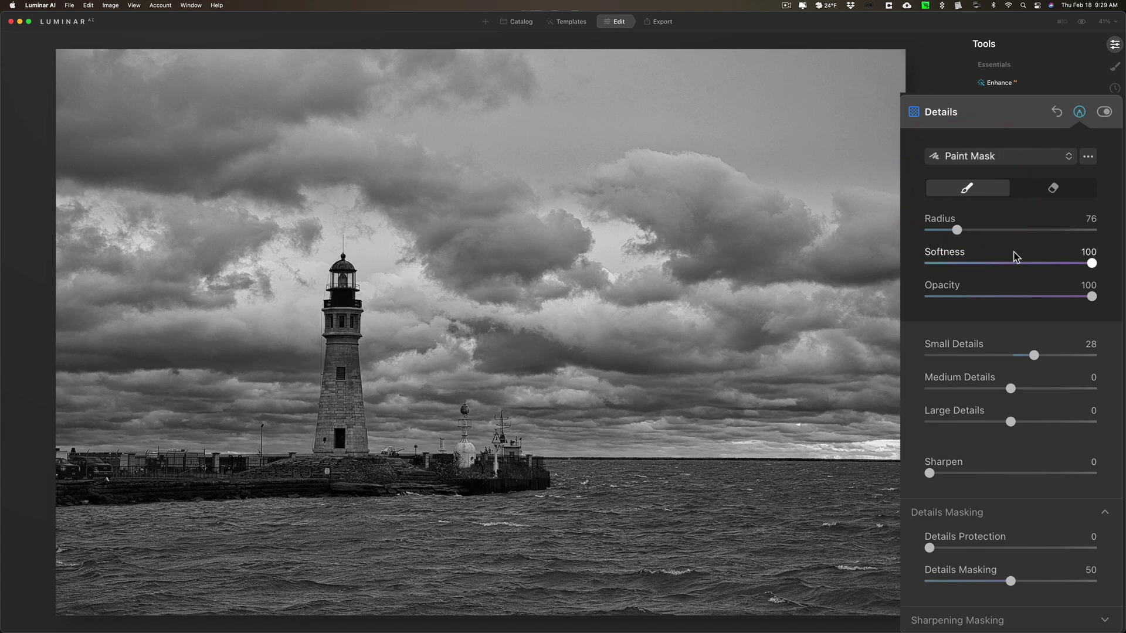
pyautogui.moveTo(1091, 263)
pyautogui.mouseDown()
pyautogui.moveTo(1017, 262)
pyautogui.moveTo(1037, 294)
pyautogui.mouseUp()
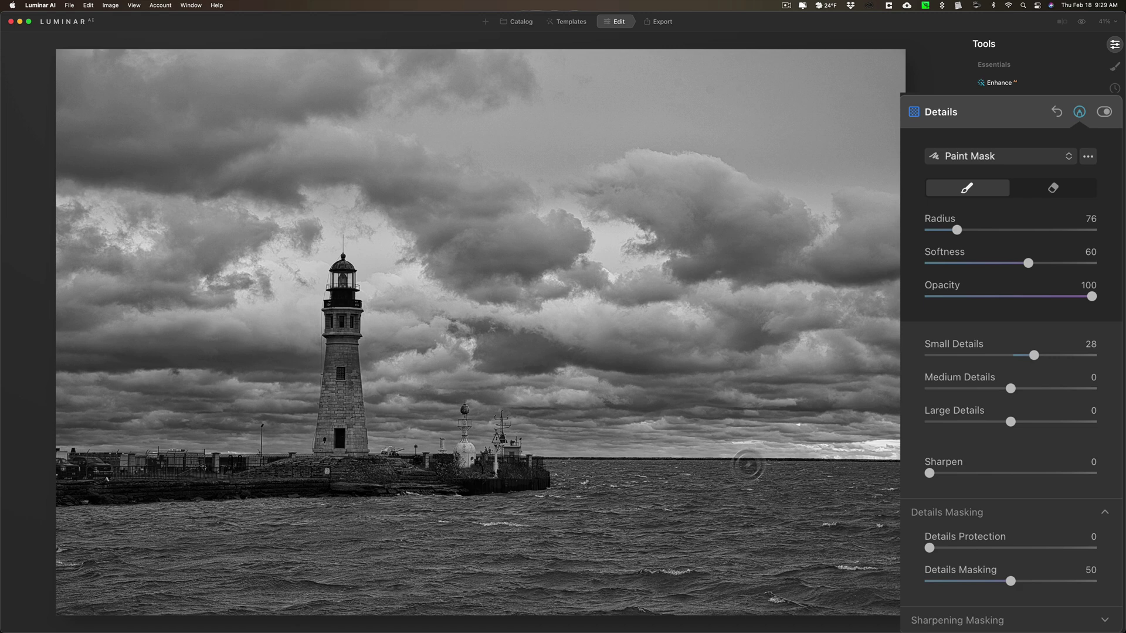
pyautogui.click(341, 406)
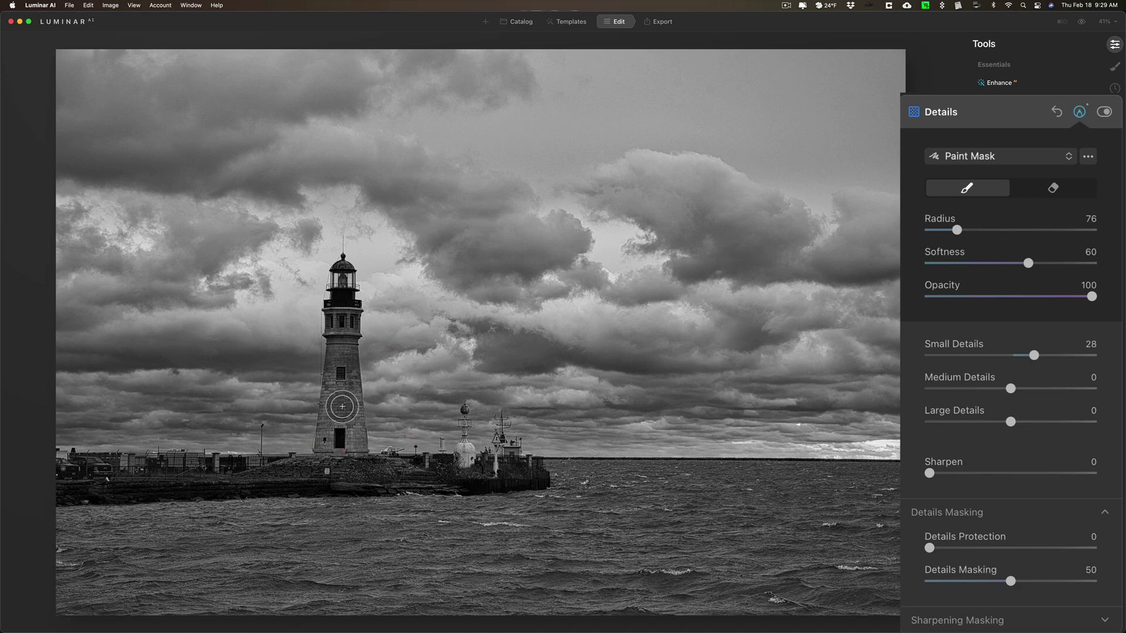
pyautogui.moveTo(342, 406)
pyautogui.mouseDown()
pyautogui.moveTo(330, 447)
pyautogui.moveTo(340, 317)
pyautogui.moveTo(352, 447)
pyautogui.moveTo(341, 319)
pyautogui.mouseUp()
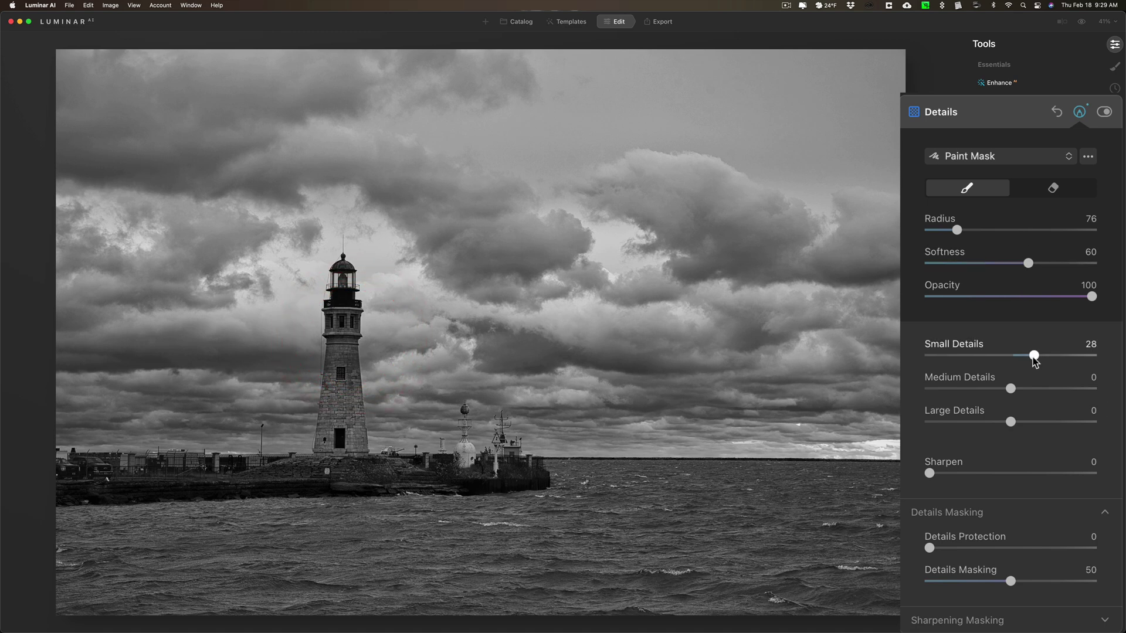
# Trial stronger details, reset Medium and Large to 0, and settle Small Details at 27.
pyautogui.moveTo(1034, 356); pyautogui.dragTo(1103, 360)
pyautogui.moveTo(1010, 388); pyautogui.dragTo(1081, 390)
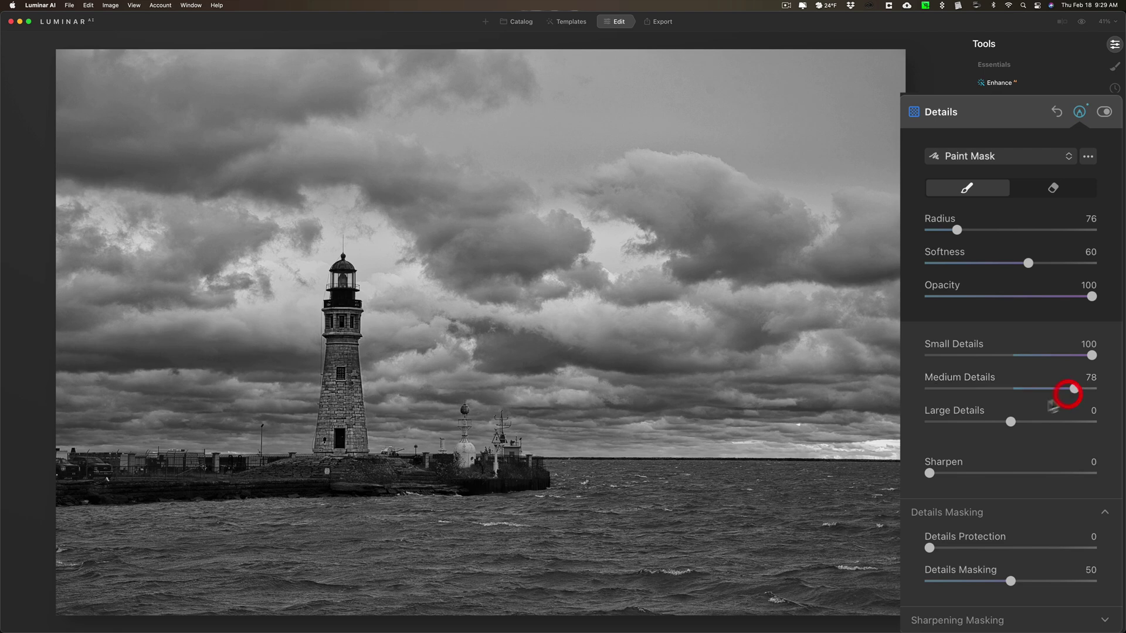
pyautogui.moveTo(1010, 421); pyautogui.dragTo(1087, 424)
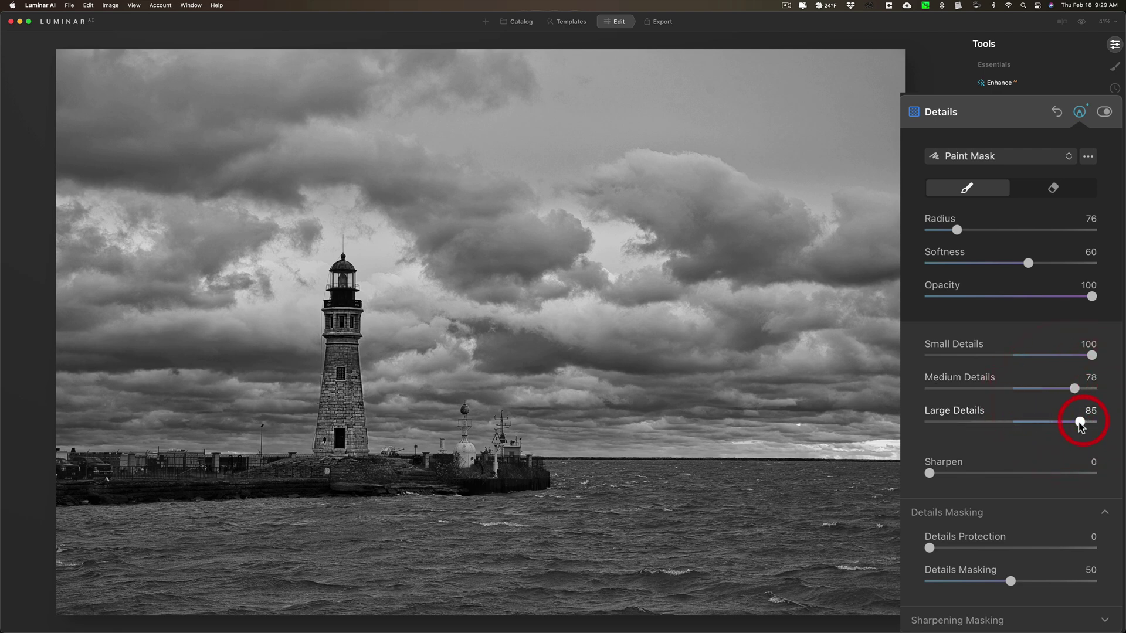
pyautogui.doubleClick(1081, 422)
pyautogui.doubleClick(1075, 390)
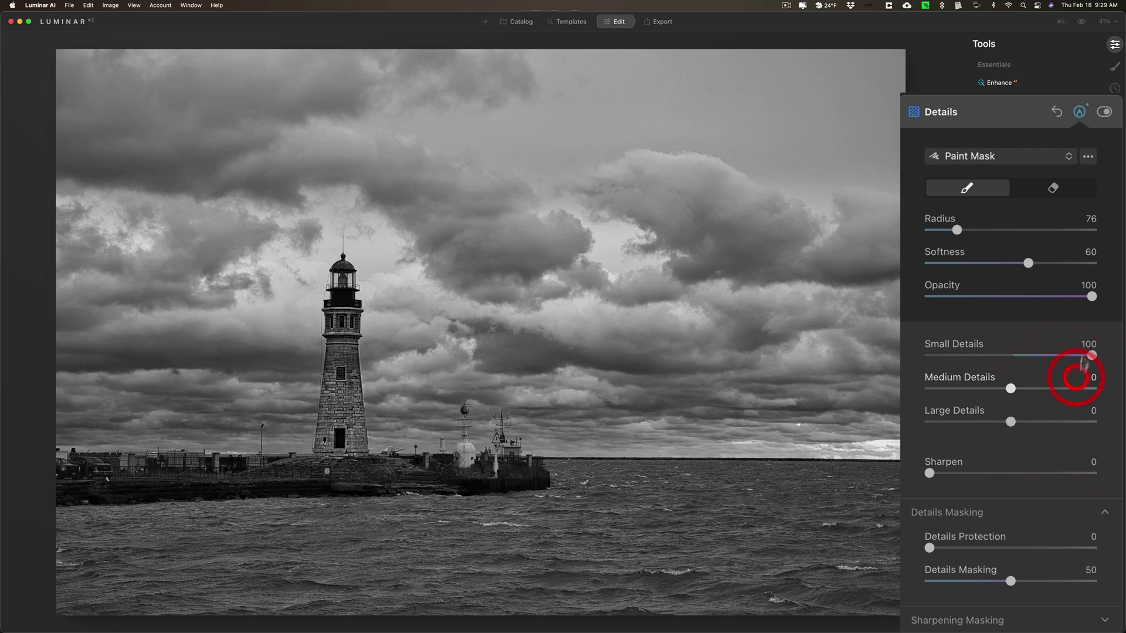
pyautogui.moveTo(1090, 355); pyautogui.dragTo(1036, 356)
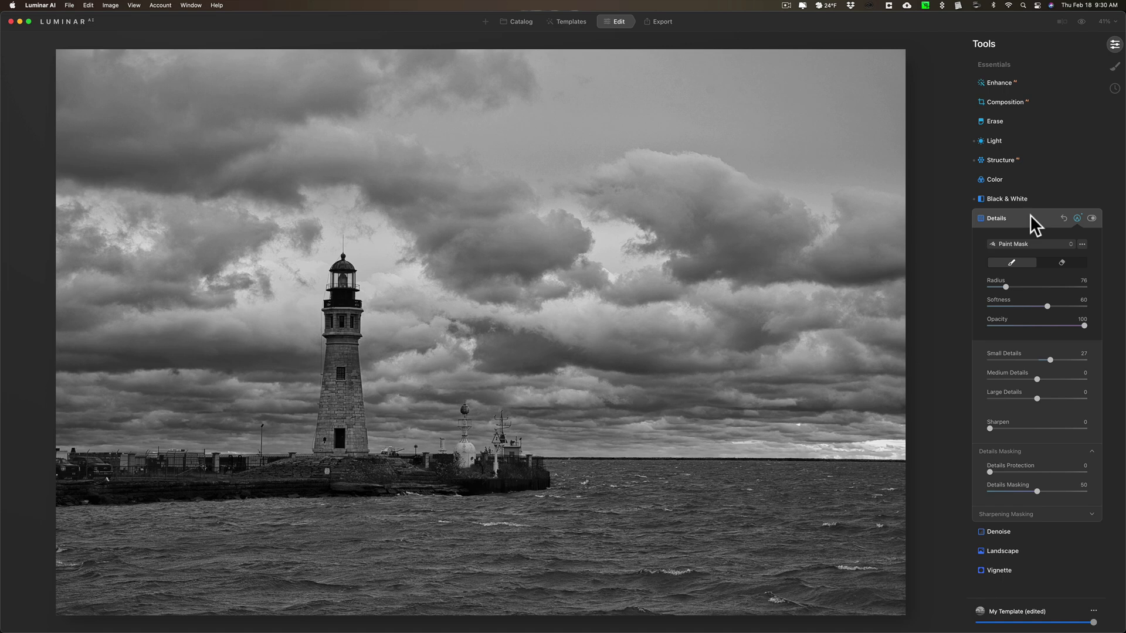
# Compare the edit against the original colour photo, then close Details.
pyautogui.press('\\')
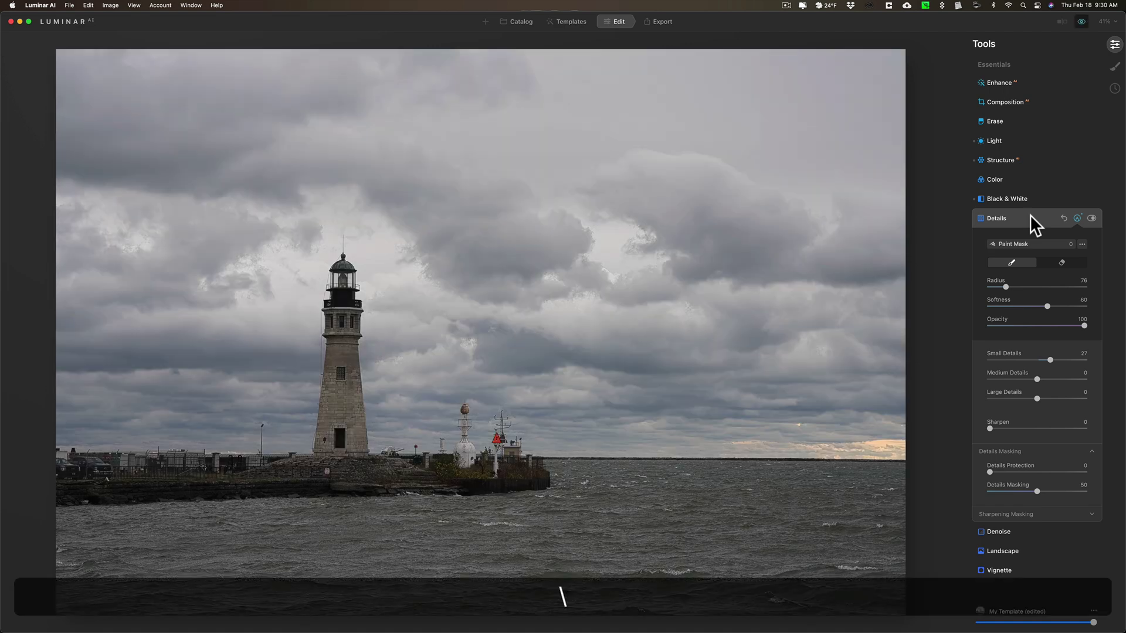
pyautogui.press('\\')
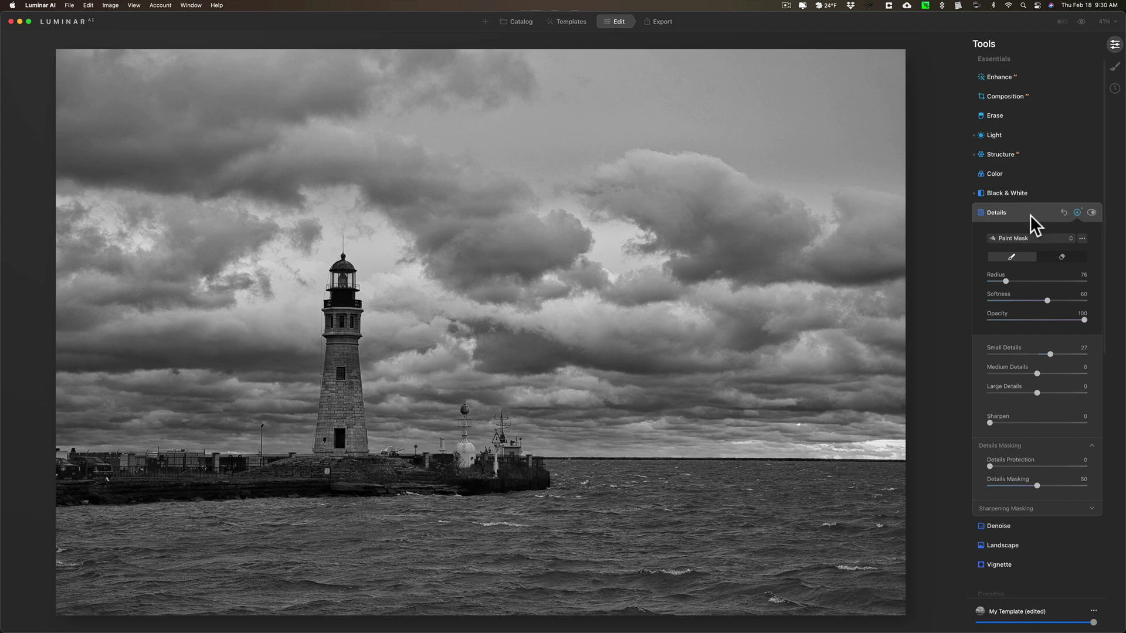
pyautogui.click(1029, 216)
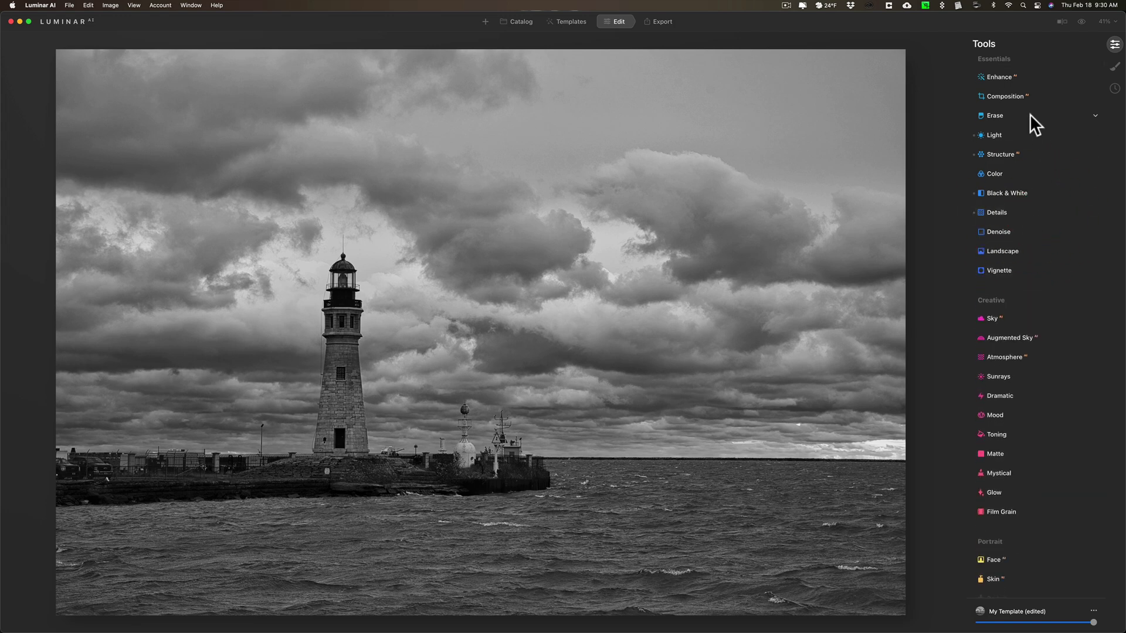
# Try Exposure at -0.13 and reset it to 0.00.
pyautogui.click(1026, 134)
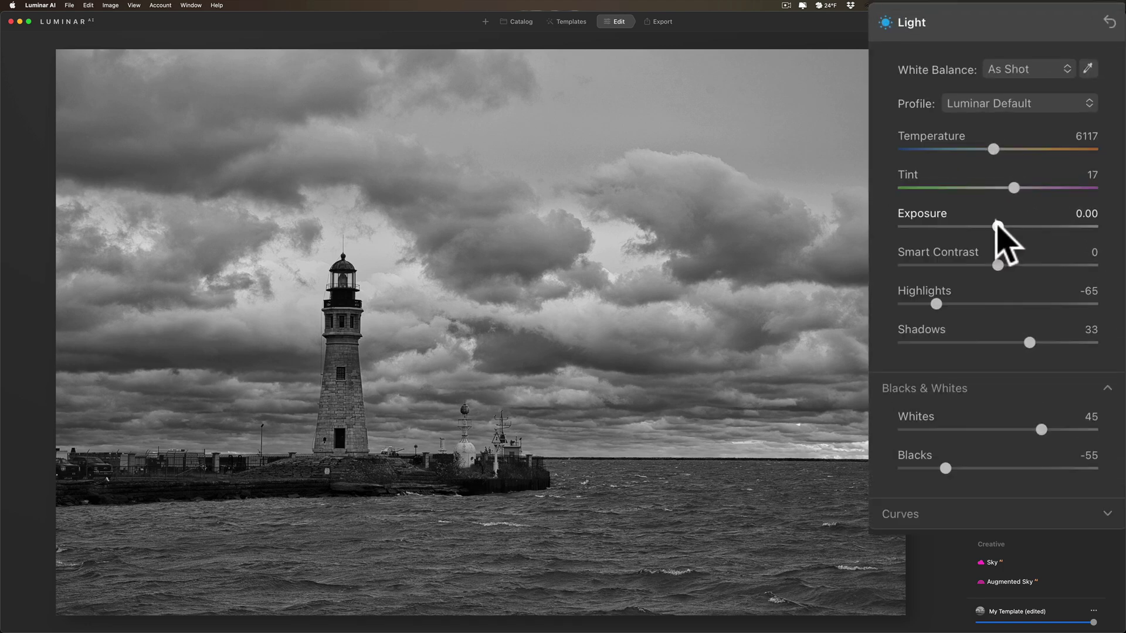
pyautogui.moveTo(997, 224); pyautogui.dragTo(994, 224)
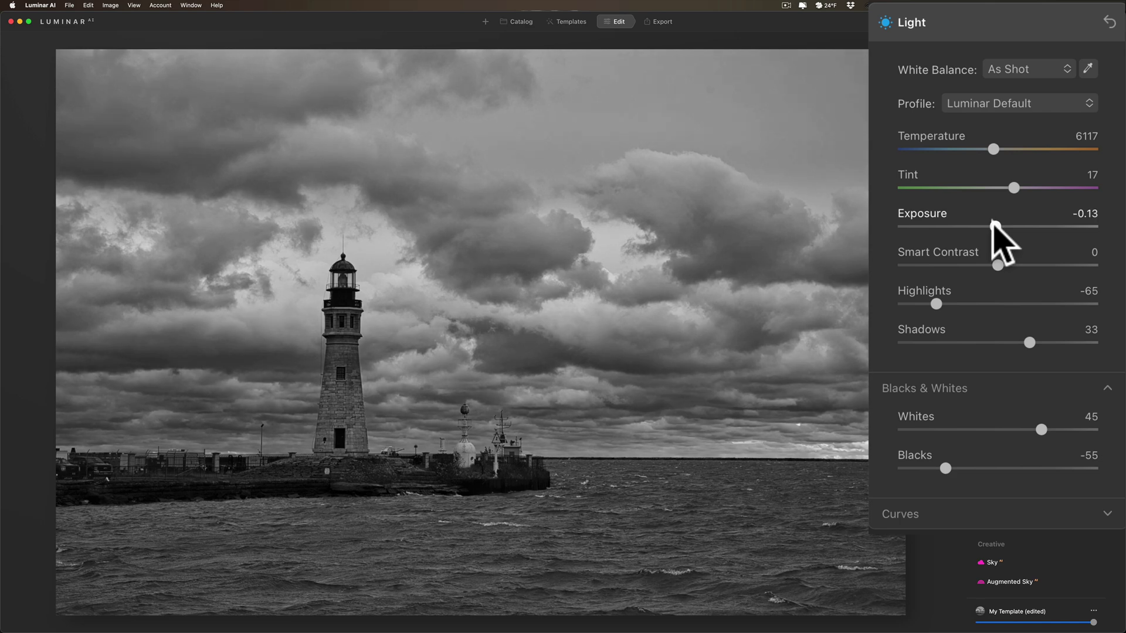
pyautogui.doubleClick(995, 225)
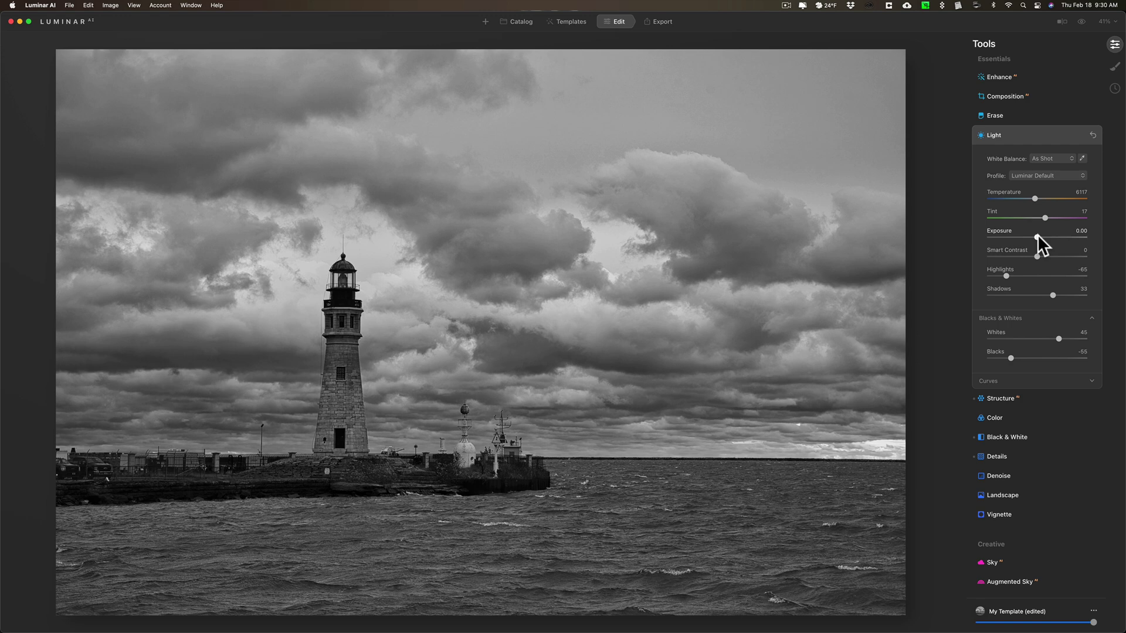
pyautogui.click(1041, 136)
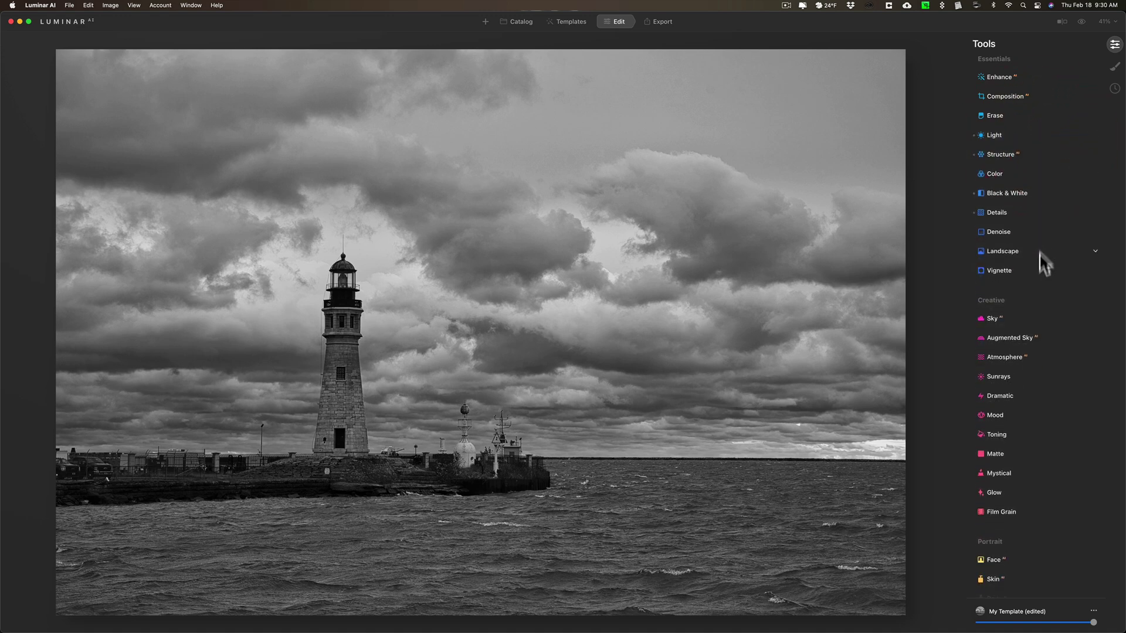
# Try a vignette at Amount -37 with Inner Light 20, centred on the lighthouse.
pyautogui.click(1037, 270)
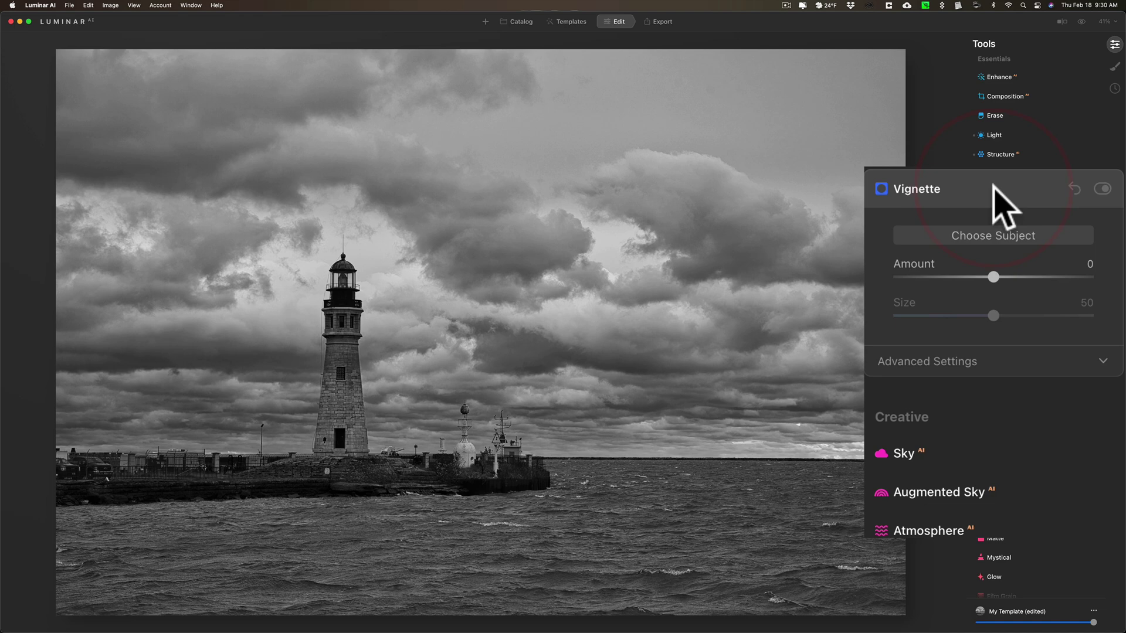
pyautogui.moveTo(992, 278); pyautogui.dragTo(958, 278)
pyautogui.click(1037, 372)
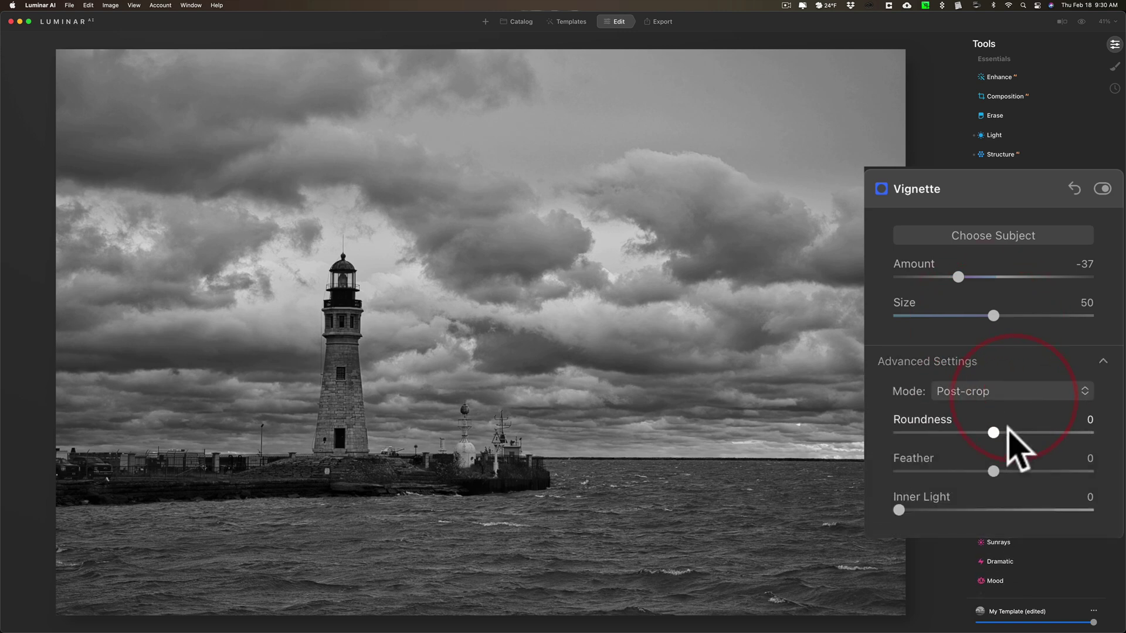
pyautogui.moveTo(899, 510); pyautogui.dragTo(938, 511)
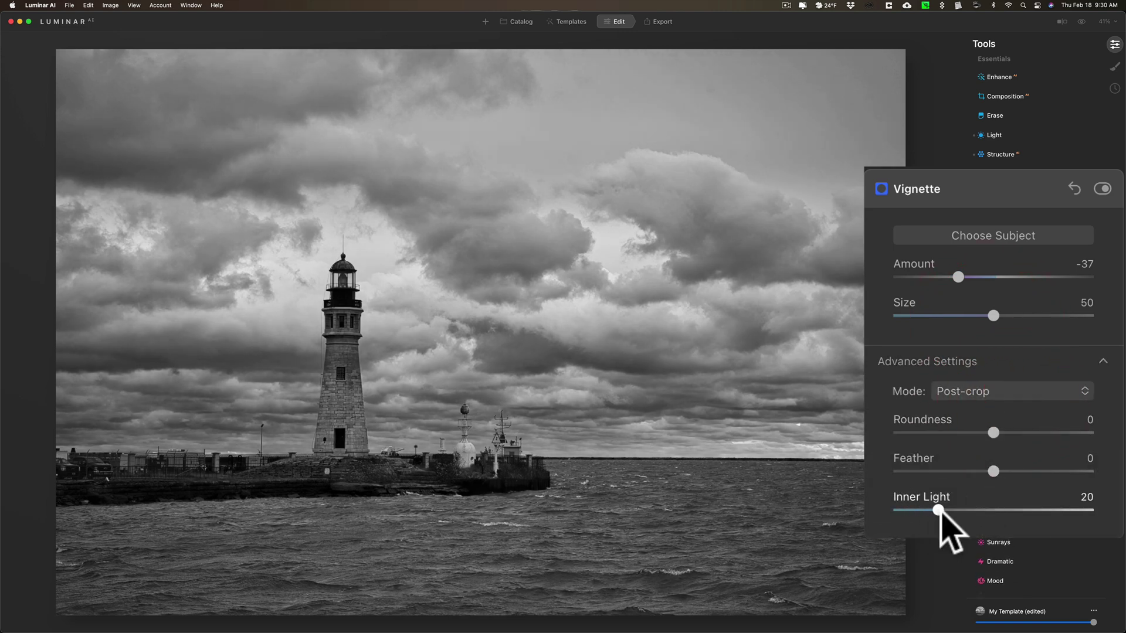
pyautogui.click(992, 241)
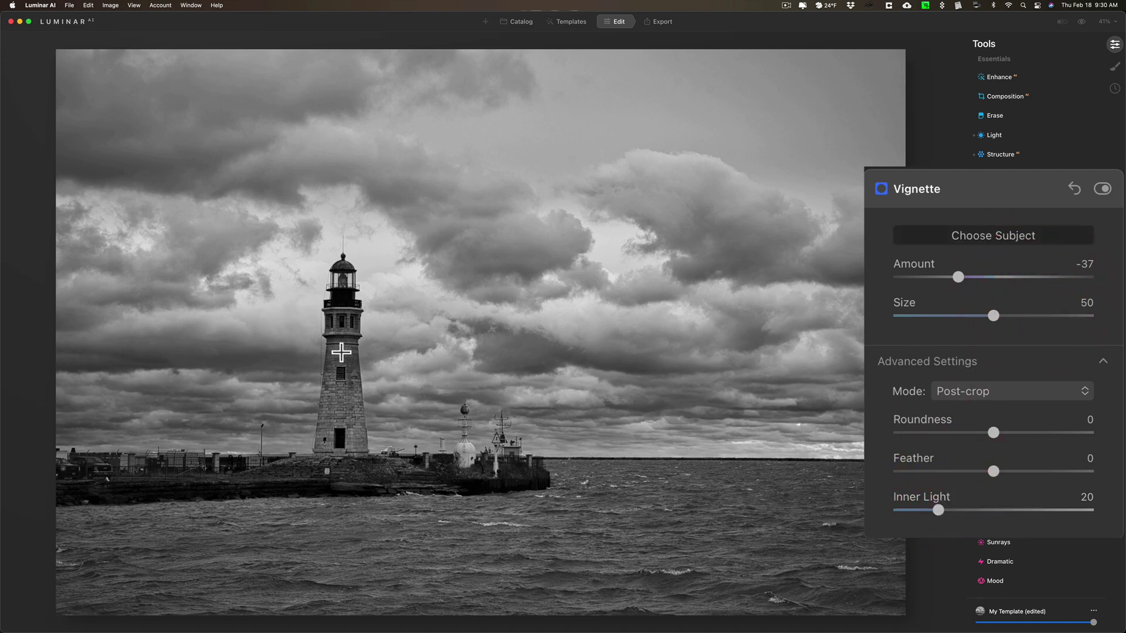
pyautogui.click(341, 352)
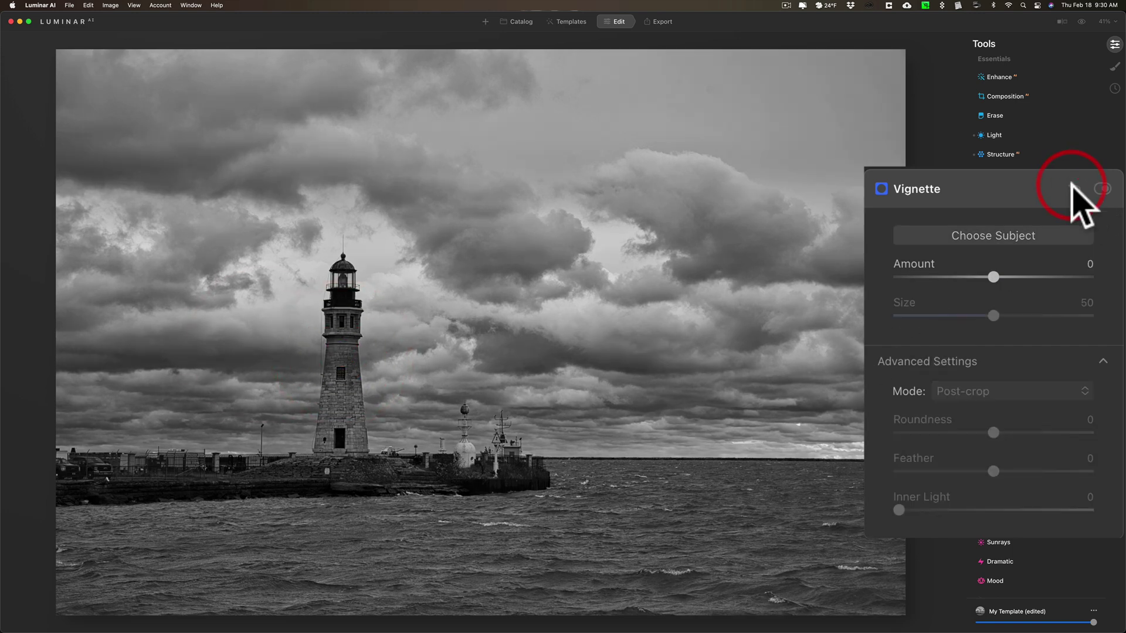
# Reapply the vignette at Amount -47, Inner Light 19 and Feather -30.
pyautogui.moveTo(993, 277); pyautogui.dragTo(961, 277)
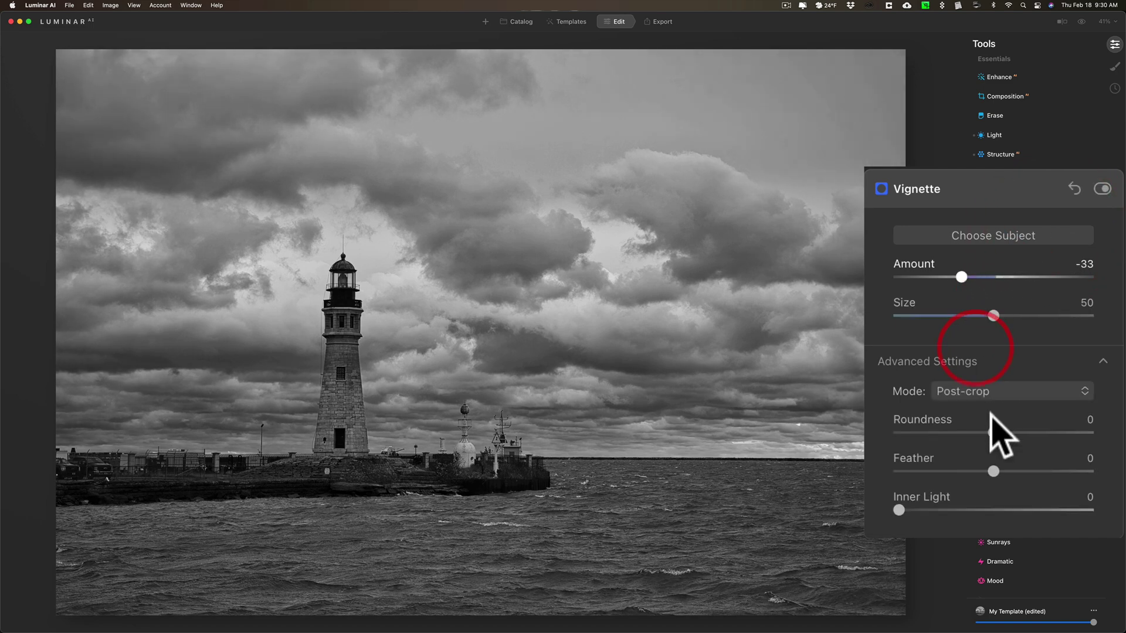
pyautogui.moveTo(900, 510); pyautogui.dragTo(945, 510)
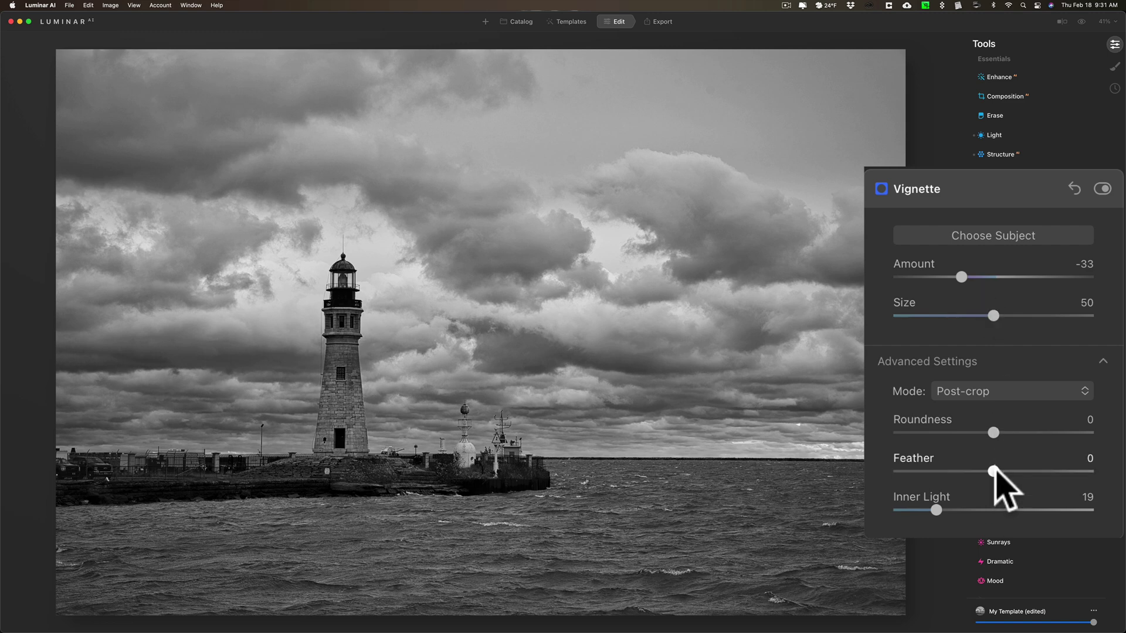
pyautogui.moveTo(992, 471); pyautogui.dragTo(962, 471)
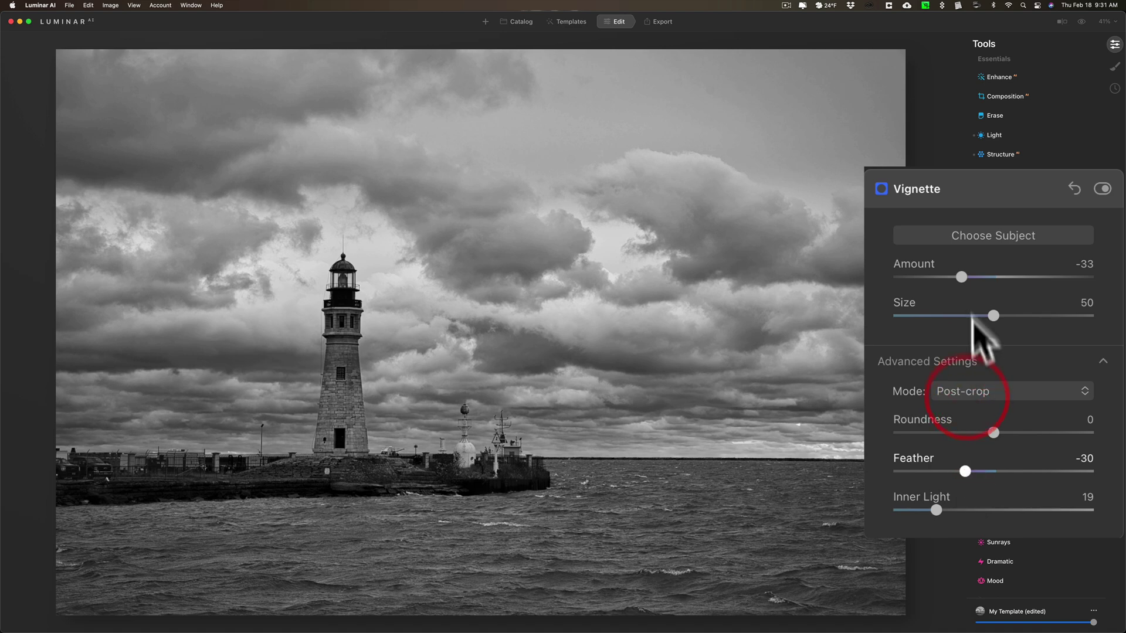
pyautogui.moveTo(962, 277); pyautogui.dragTo(954, 280)
pyautogui.click(975, 227)
pyautogui.click(1030, 270)
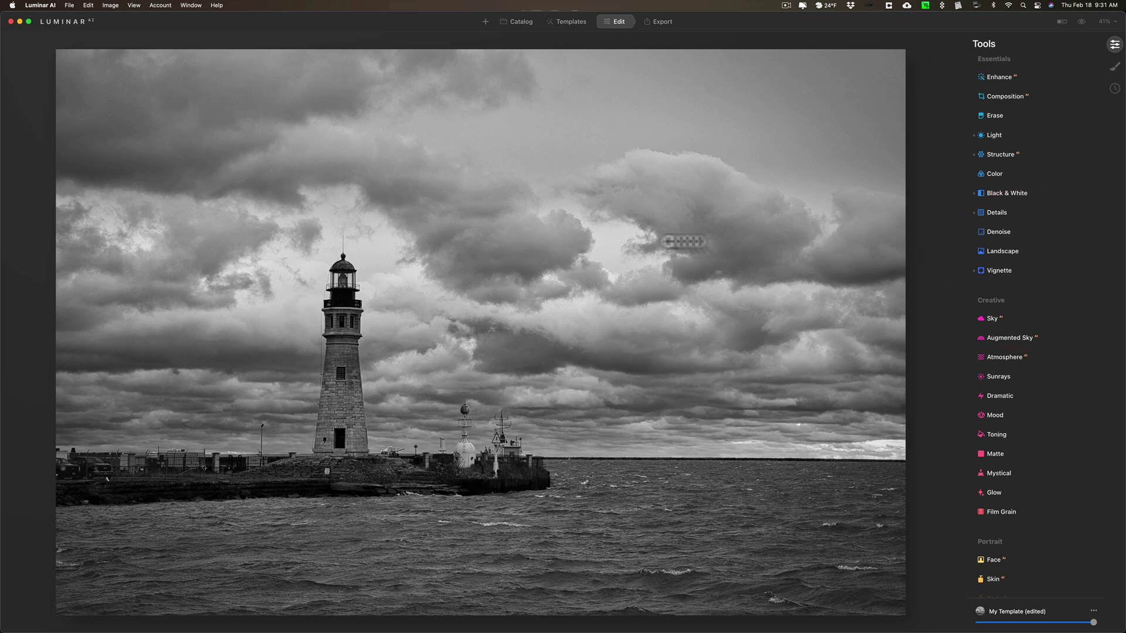
pyautogui.click(597, 247)
pyautogui.click(597, 247)
pyautogui.click(597, 247)
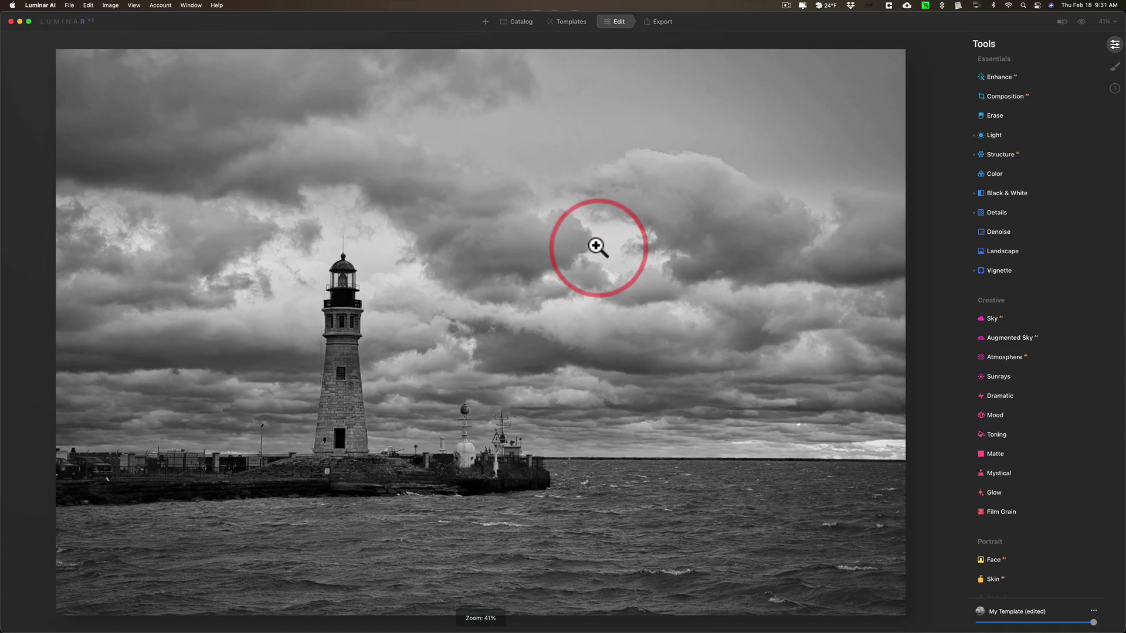
pyautogui.click(998, 213)
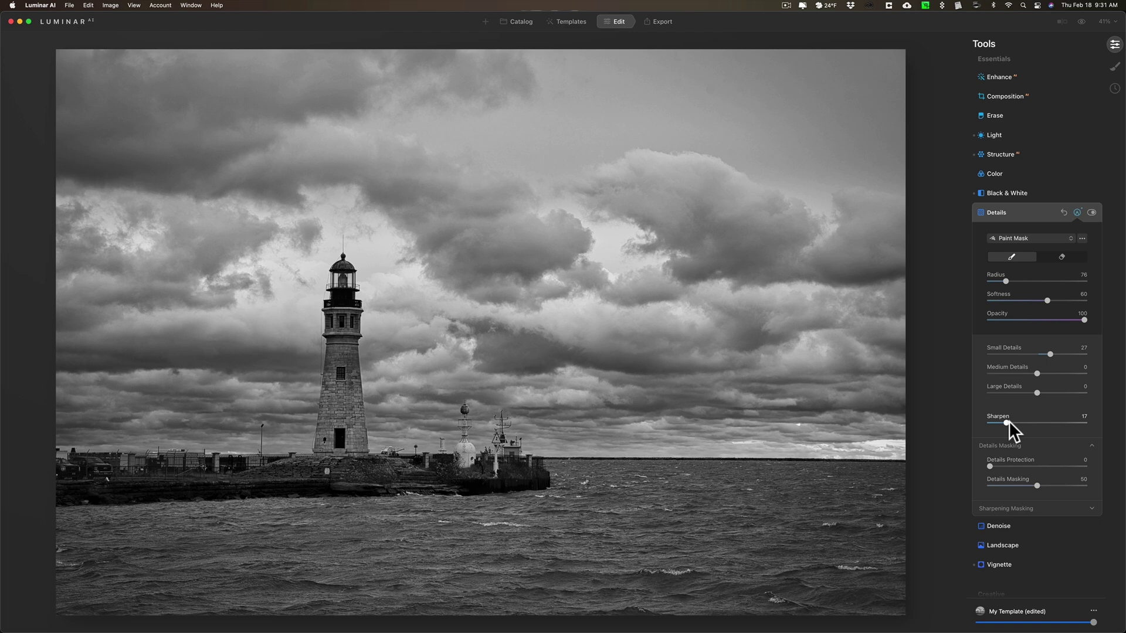
pyautogui.click(988, 422)
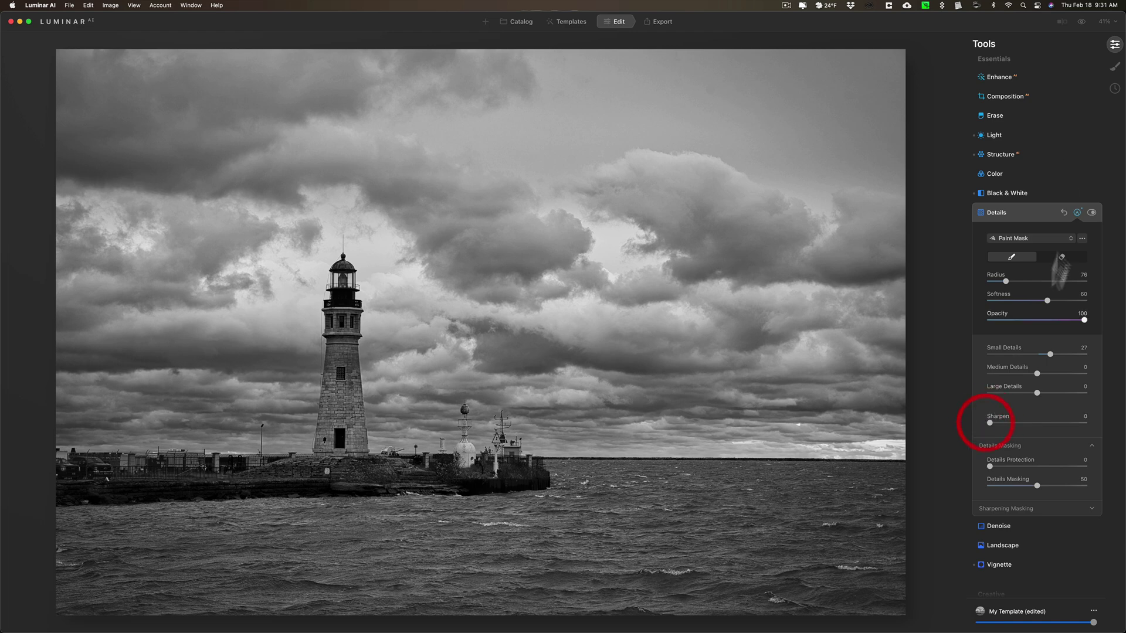
pyautogui.click(1023, 213)
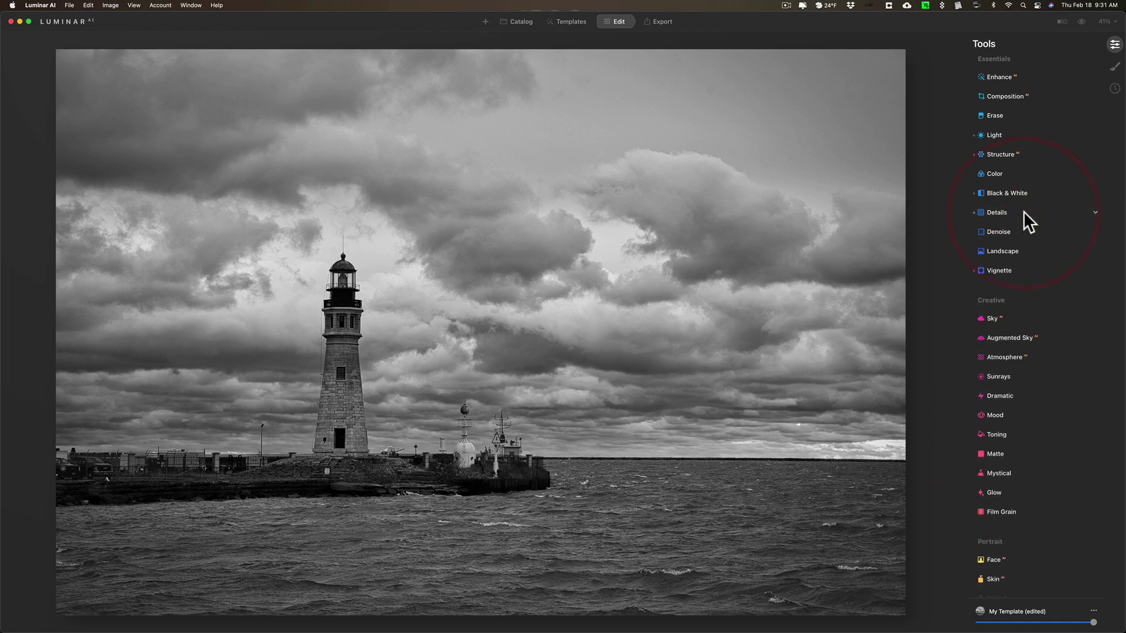